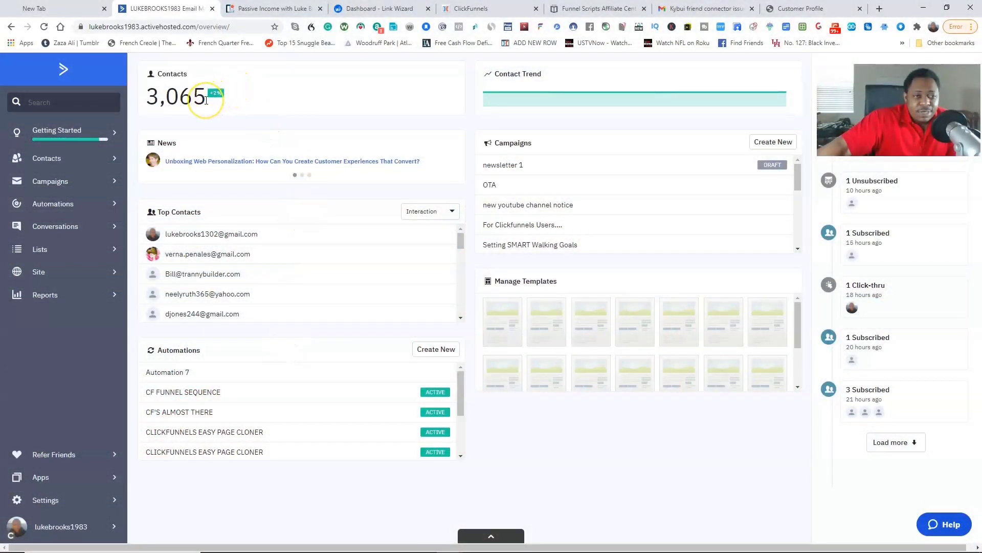
- Open the Getting Started checklist showing 7 of 10 setup tasks complete
left_click(100, 145)
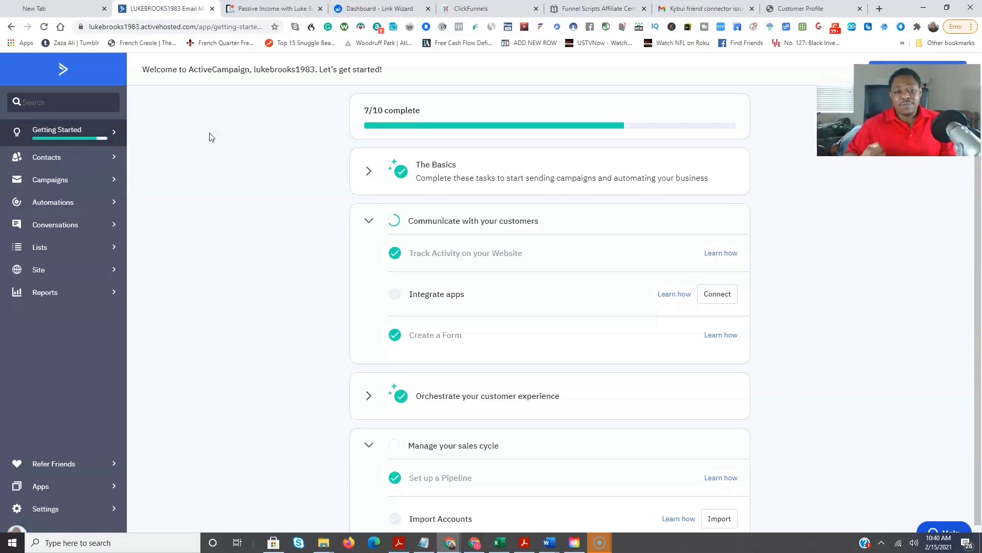
- Expand The Basics setup group and scroll through its completed tasks
left_click(244, 147)
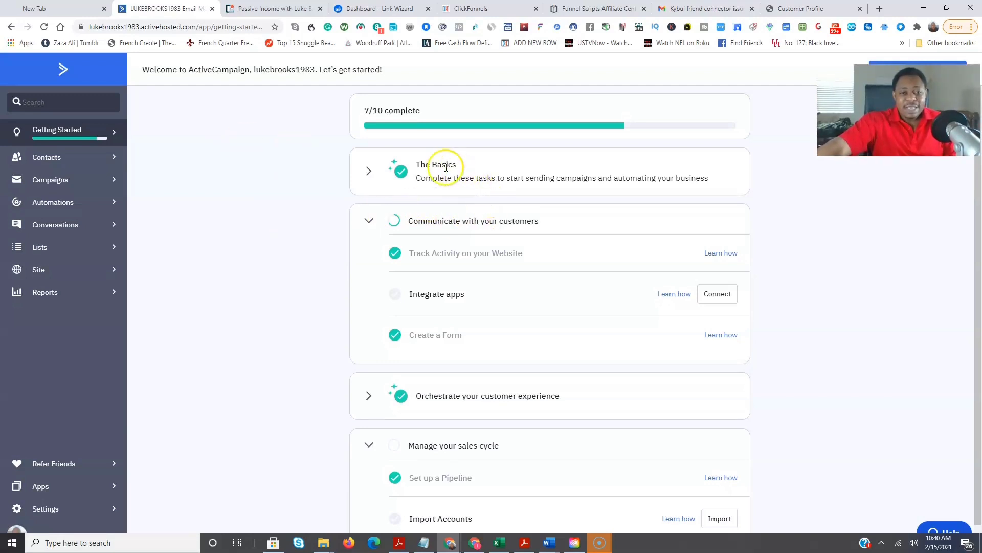
left_click(367, 176)
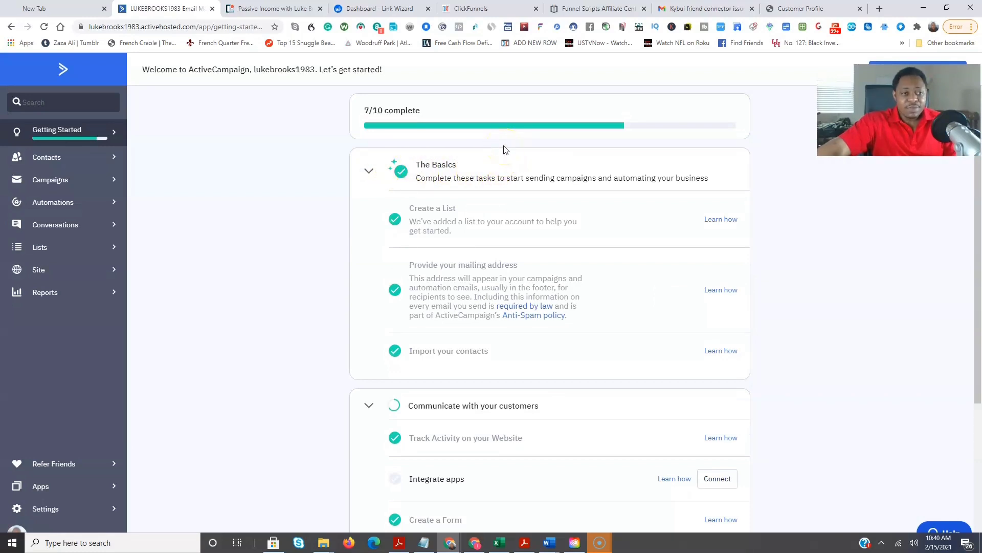
scroll(504, 150, "down", 4)
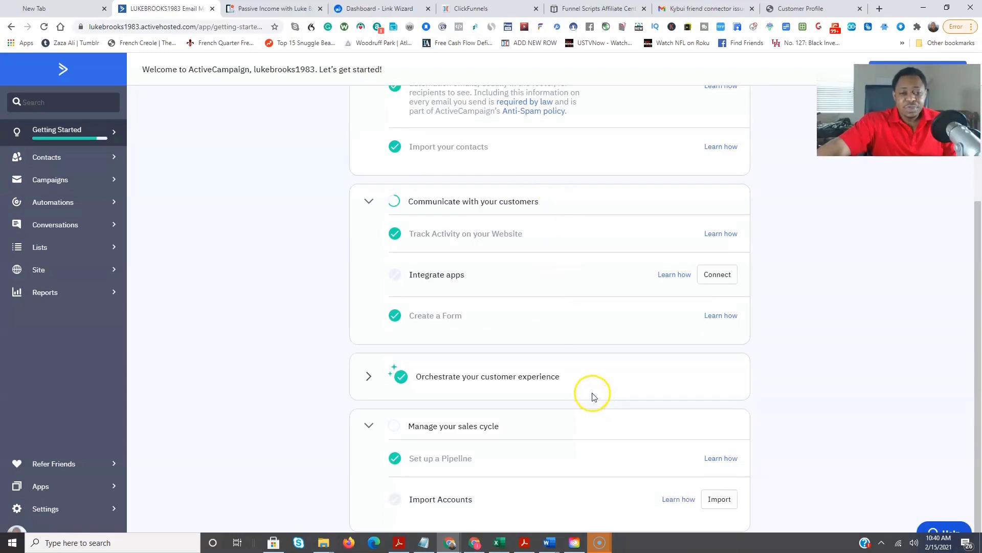
scroll(557, 361, "up", 1)
scroll(552, 358, "up", 1)
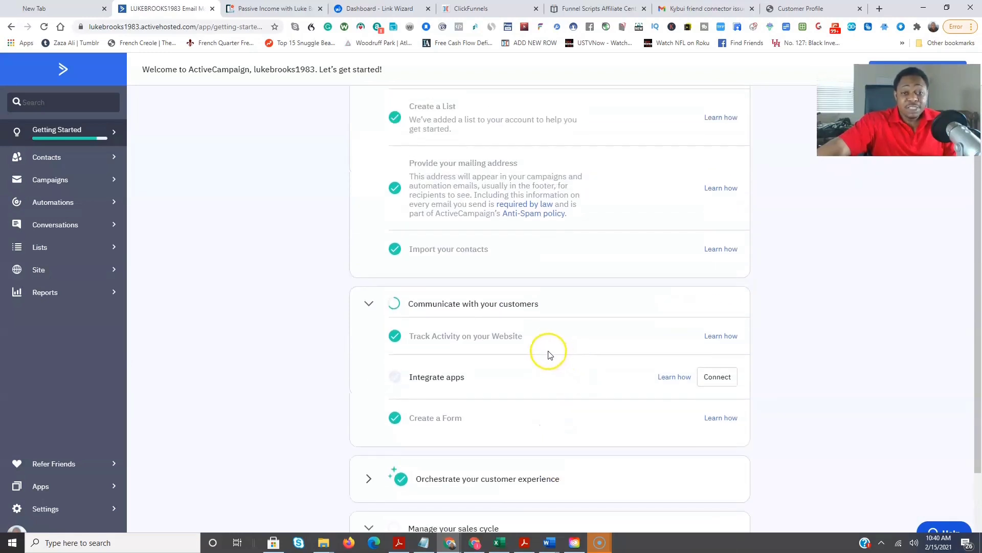
scroll(543, 350, "up", 1)
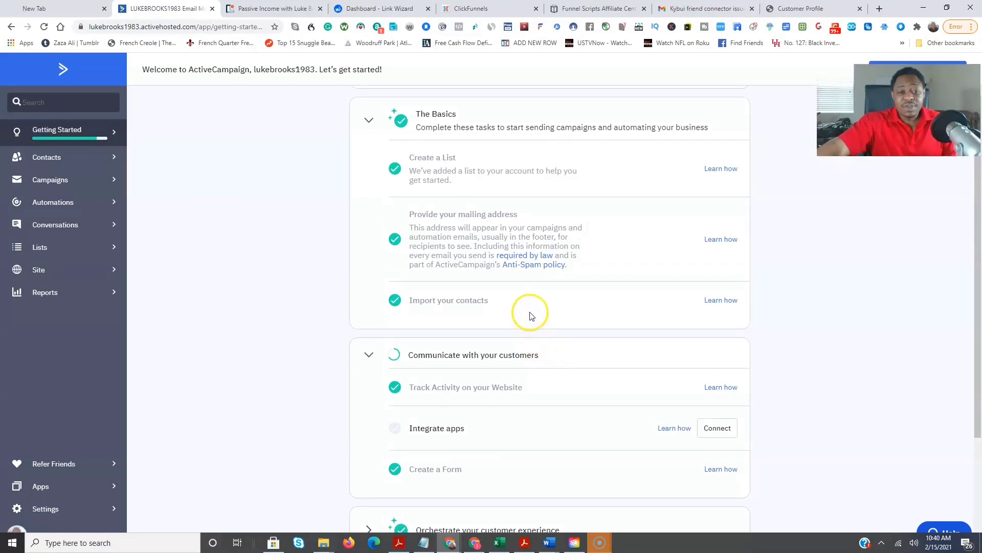
scroll(517, 258, "up", 1)
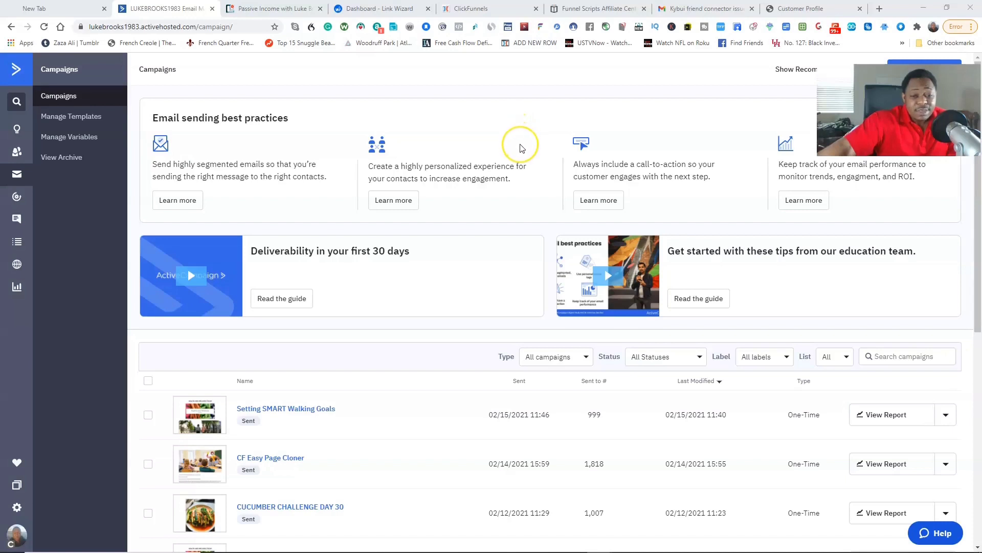
scroll(519, 138, "down", 2)
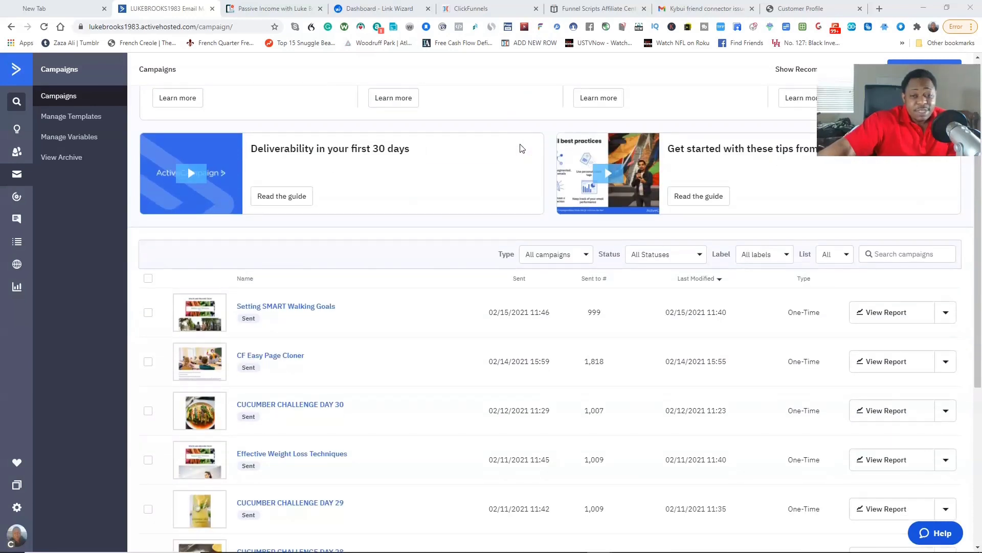
scroll(521, 148, "down", 1)
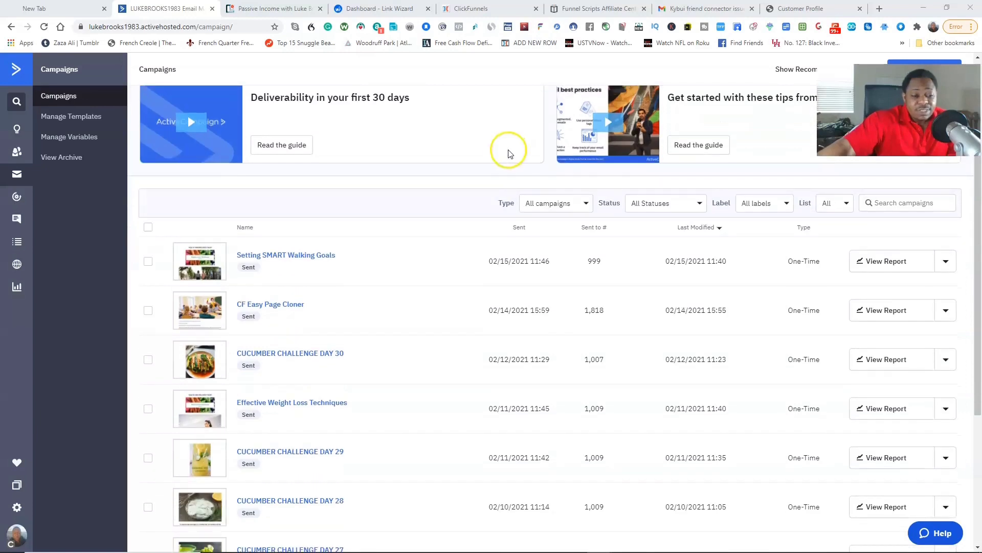
left_click(492, 162)
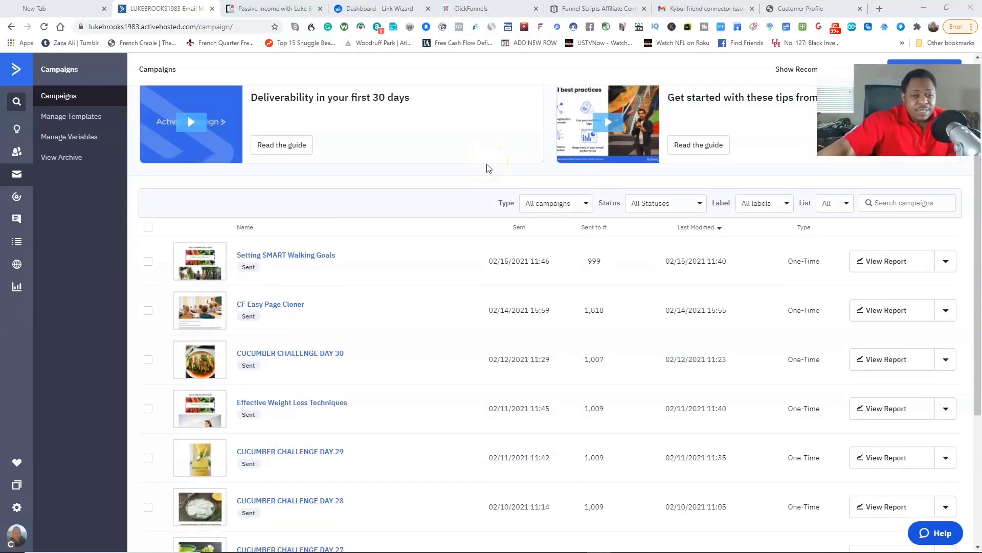
scroll(487, 169, "down", 1)
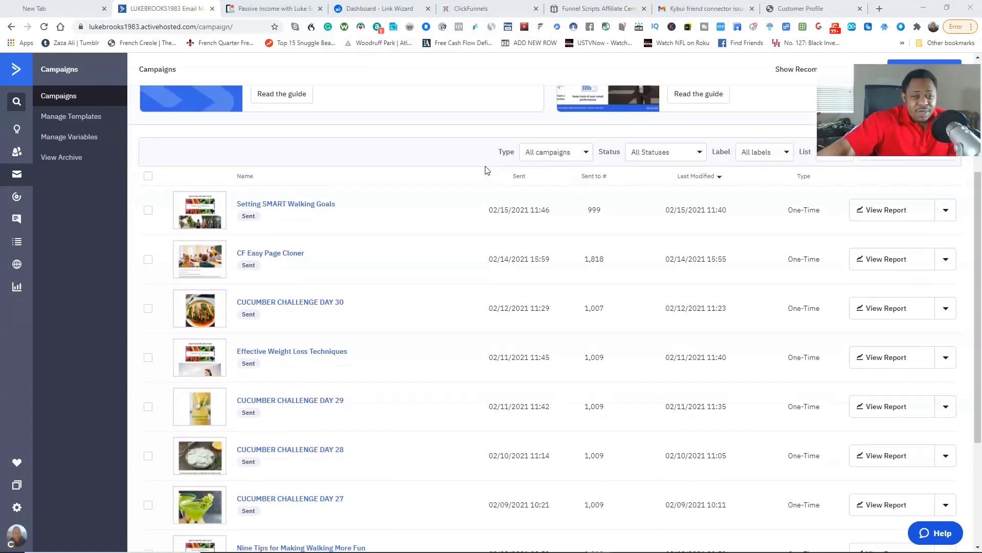
scroll(486, 170, "down", 1)
scroll(486, 169, "down", 1)
scroll(486, 169, "down", 1)
scroll(486, 170, "up", 4)
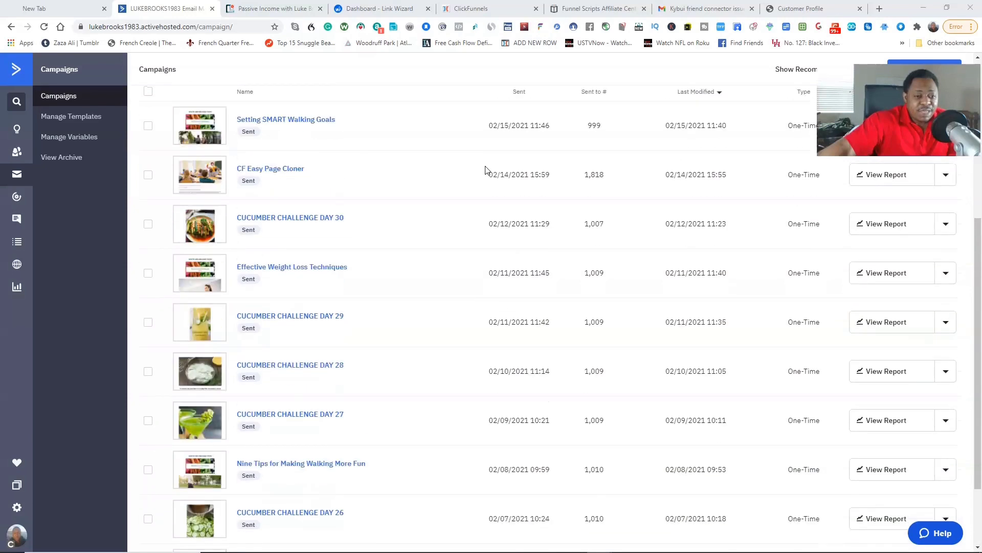
scroll(486, 169, "up", 2)
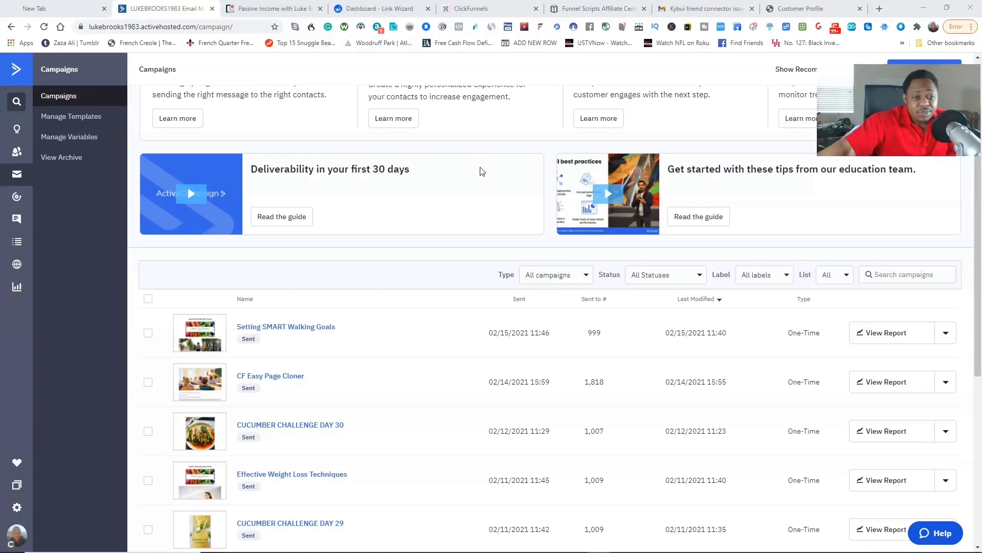
scroll(481, 171, "up", 2)
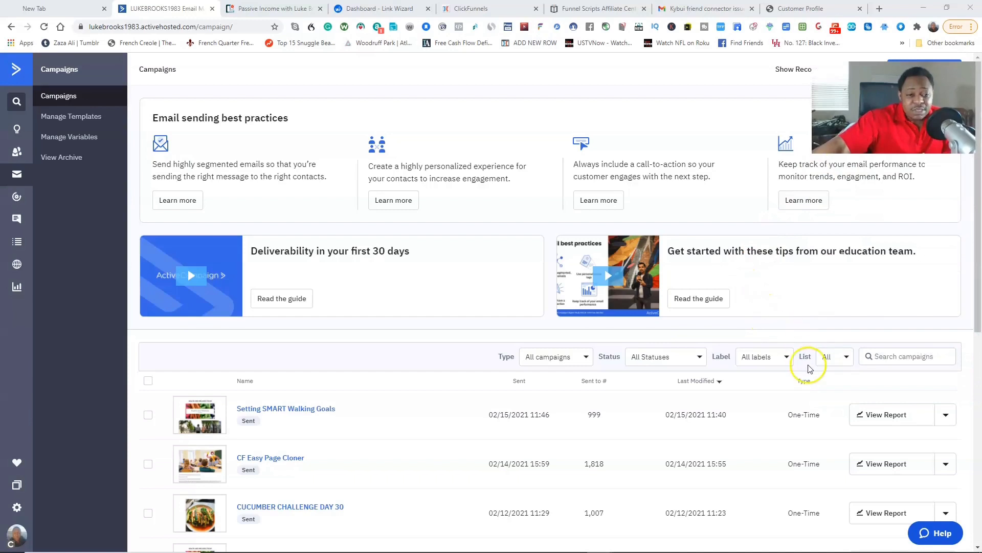
- Open the Setting SMART Walking Goals report and check its opens: 18 of 999 (1.8%)
left_click(877, 419)
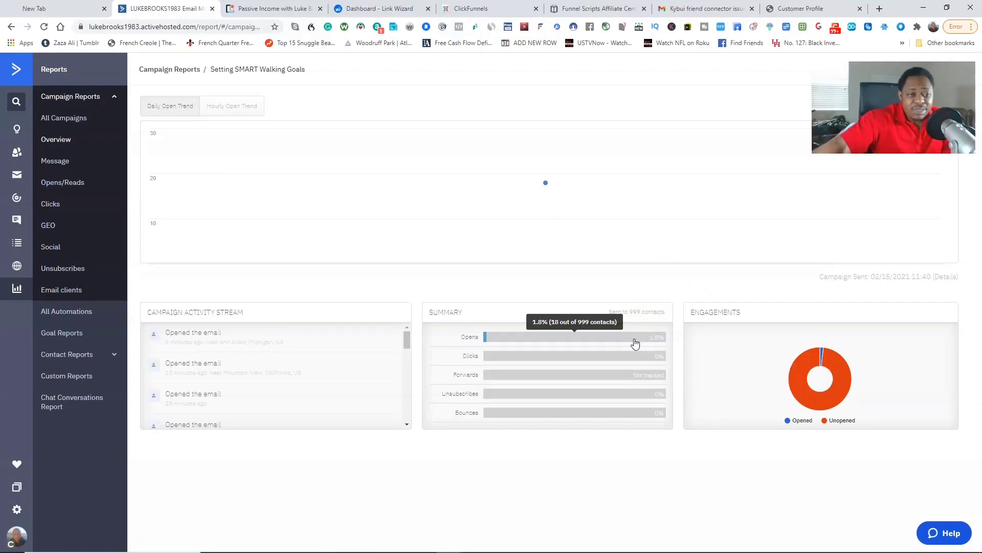
left_click(624, 348)
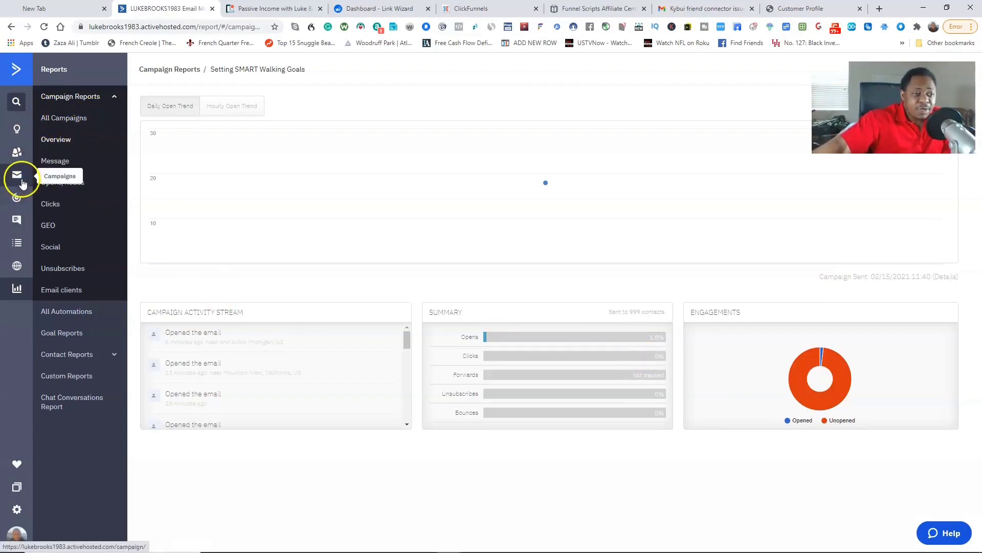
- Go to Automations and open the CLICKFUNNELS EASY PAGE CLONER workflow
left_click(26, 204)
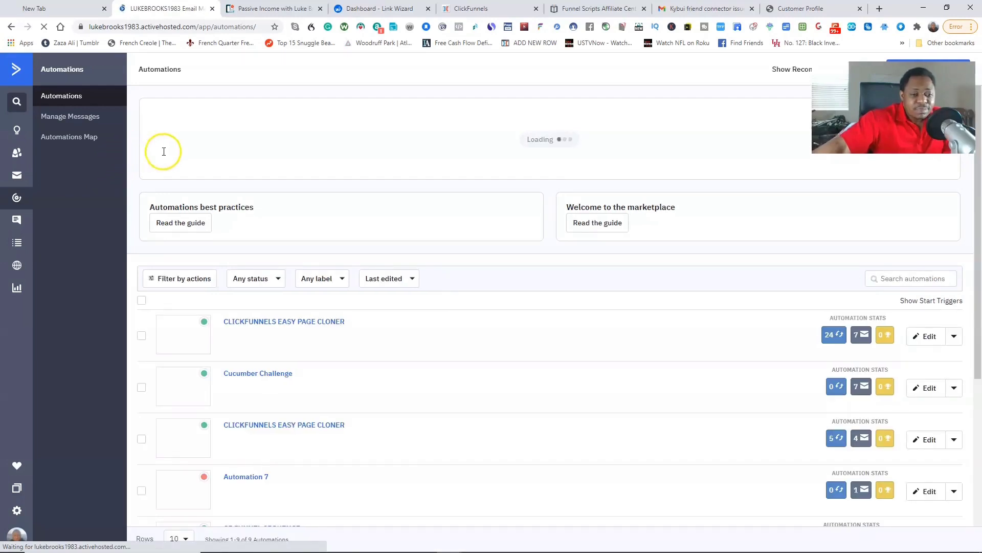
left_click(323, 155)
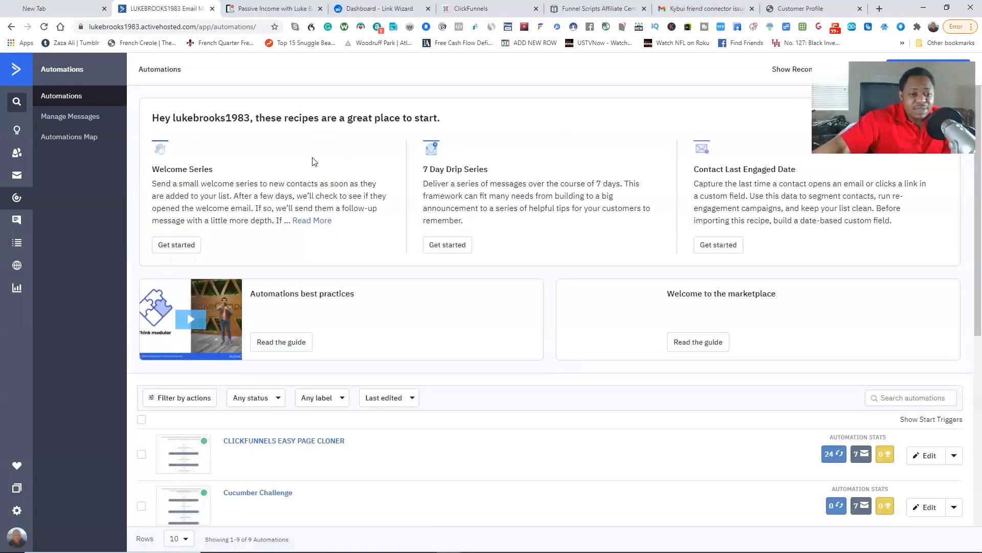
scroll(314, 162, "down", 2)
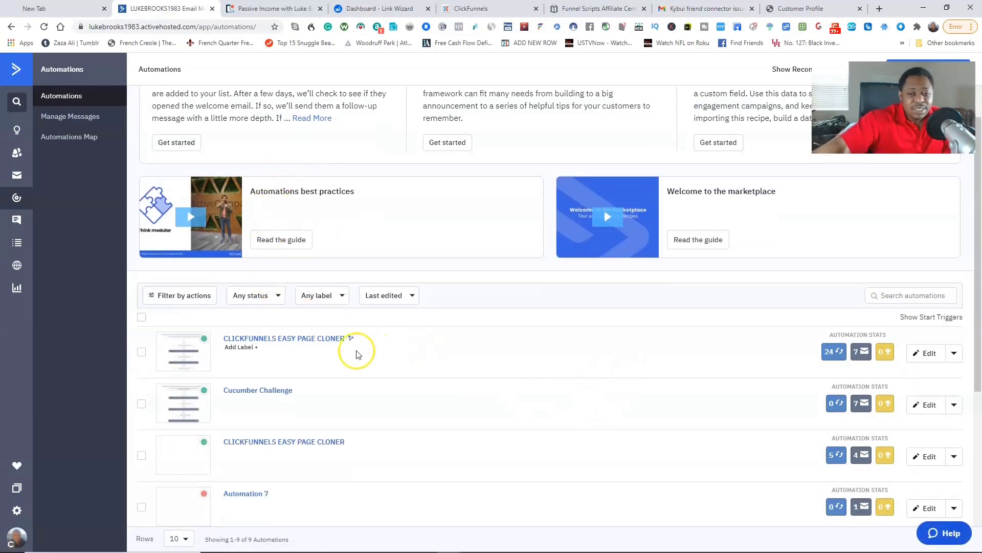
left_click(176, 357)
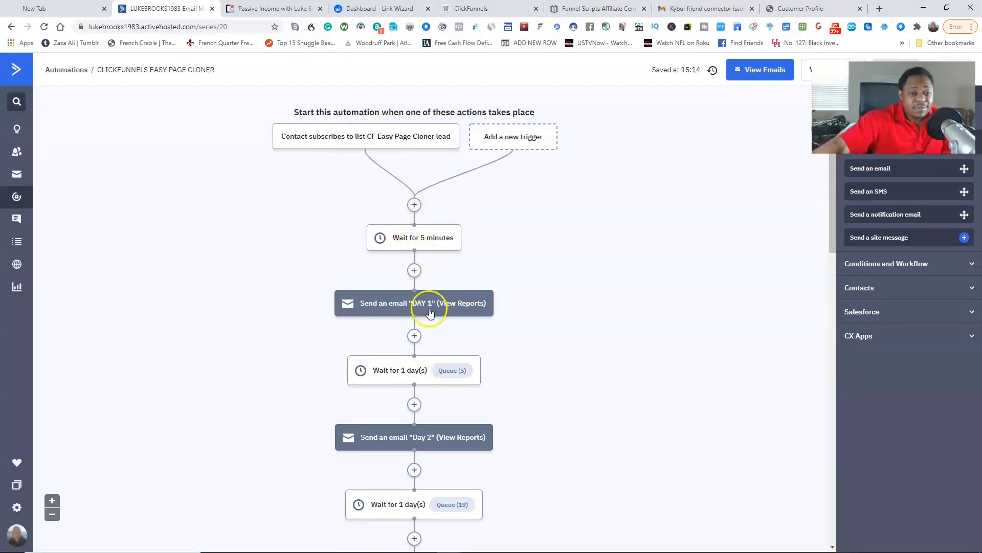
mouse_move(414, 302)
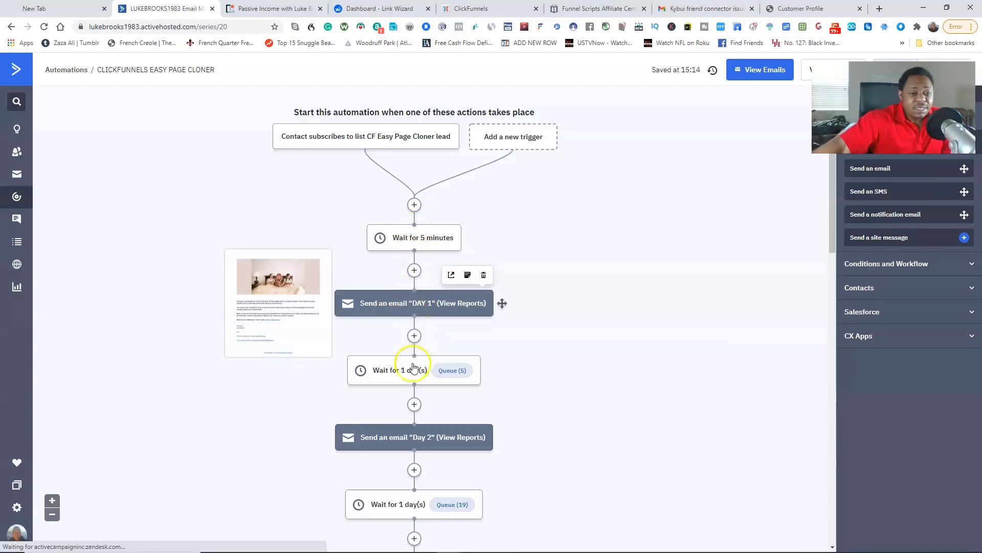
- Scroll the Easy Page Cloner workflow down to the Day 6–7 emails and Facebook Mini Course hand-off
scroll(415, 368, "down", 1)
scroll(414, 369, "down", 3)
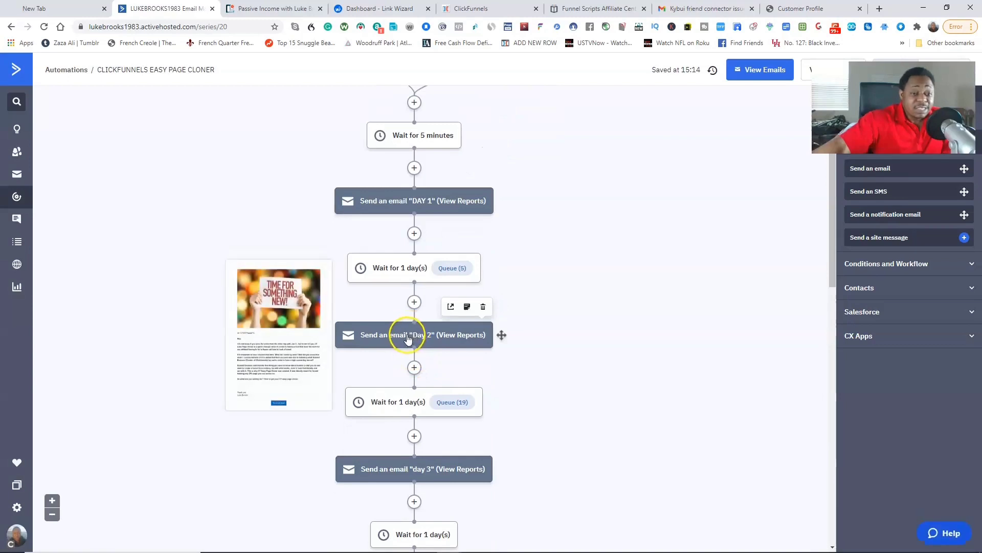
scroll(408, 339, "down", 3)
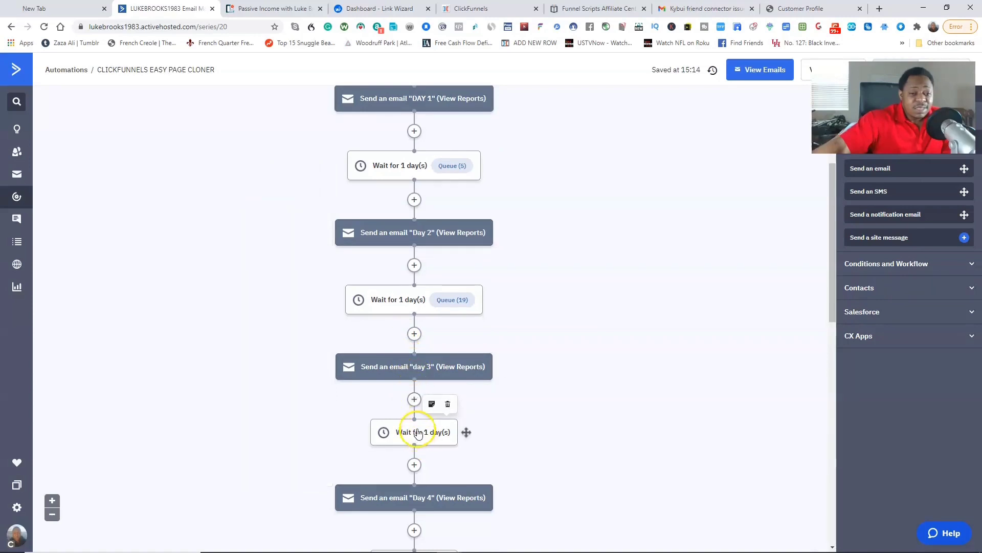
scroll(417, 486, "down", 4)
scroll(411, 444, "up", 6)
scroll(395, 408, "up", 2)
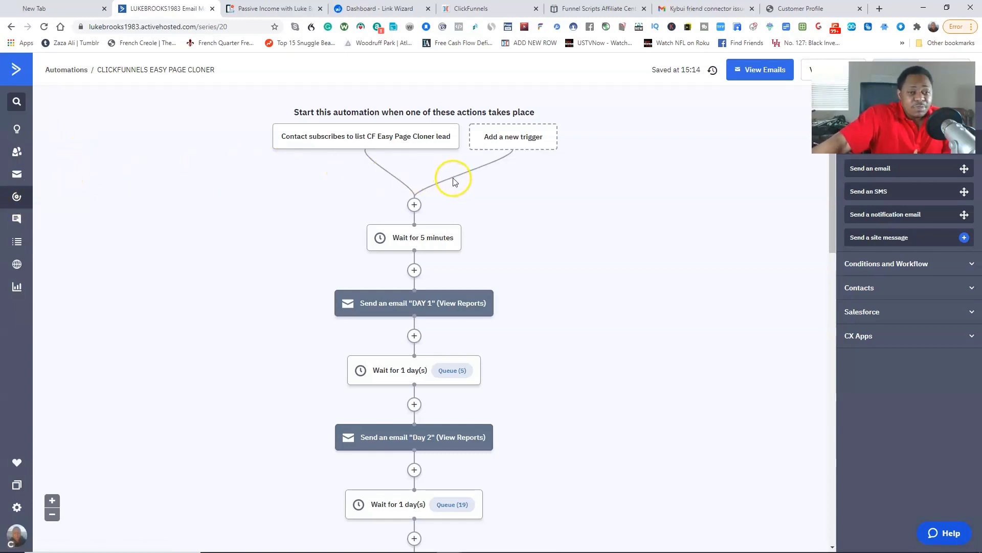
triple_click(505, 200)
left_click(302, 193)
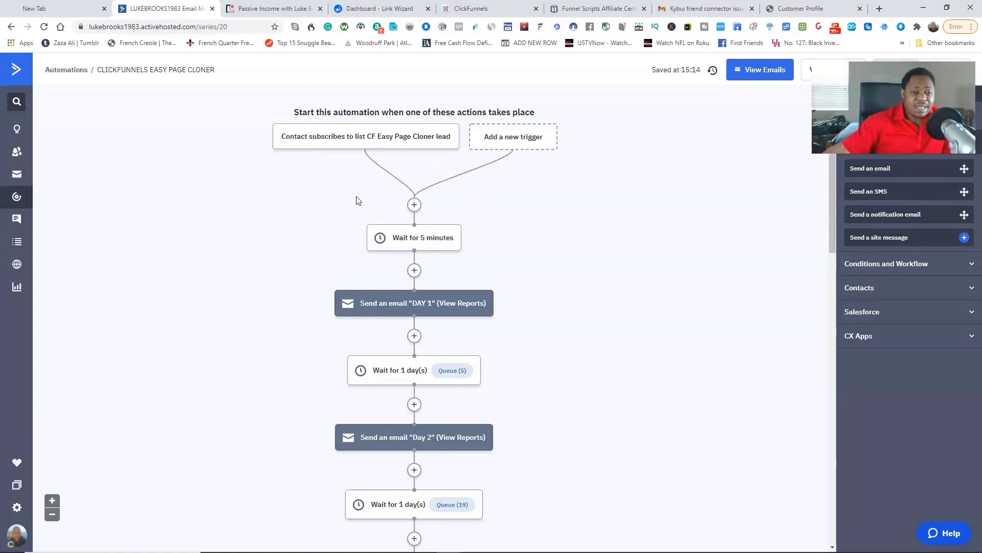
scroll(485, 237, "down", 3)
- Dismiss the repeated antivirus pop-up notifications covering the automation canvas
scroll(484, 237, "down", 10)
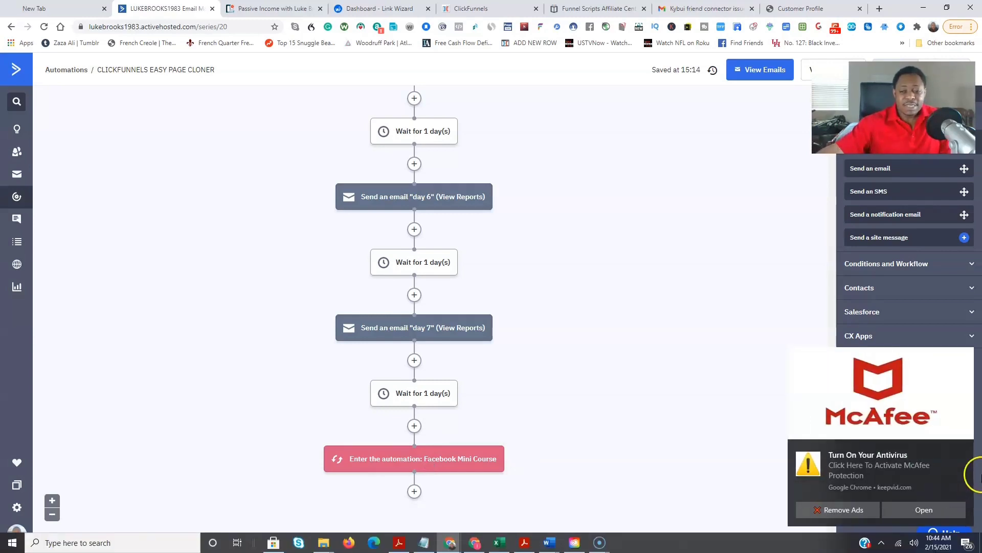
left_click(965, 450)
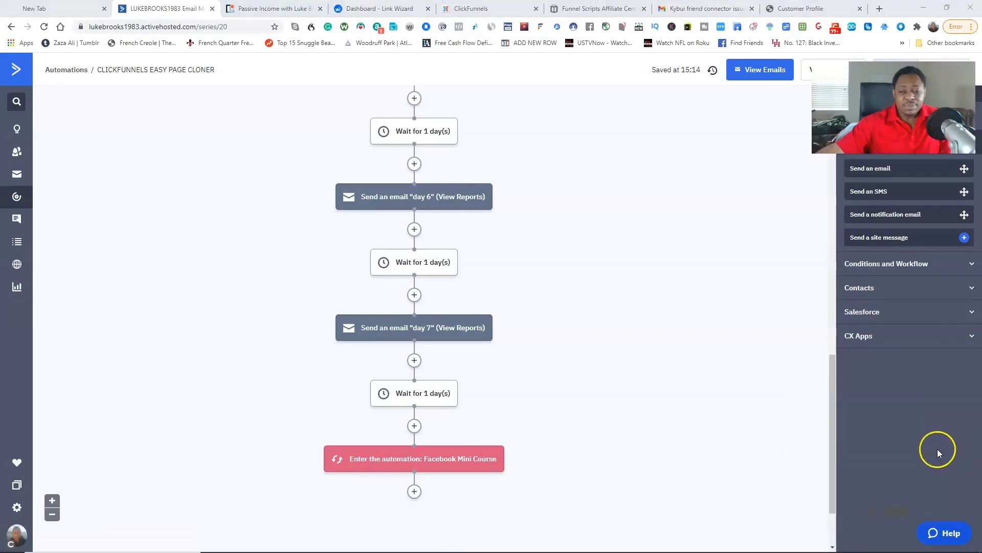
left_click(965, 451)
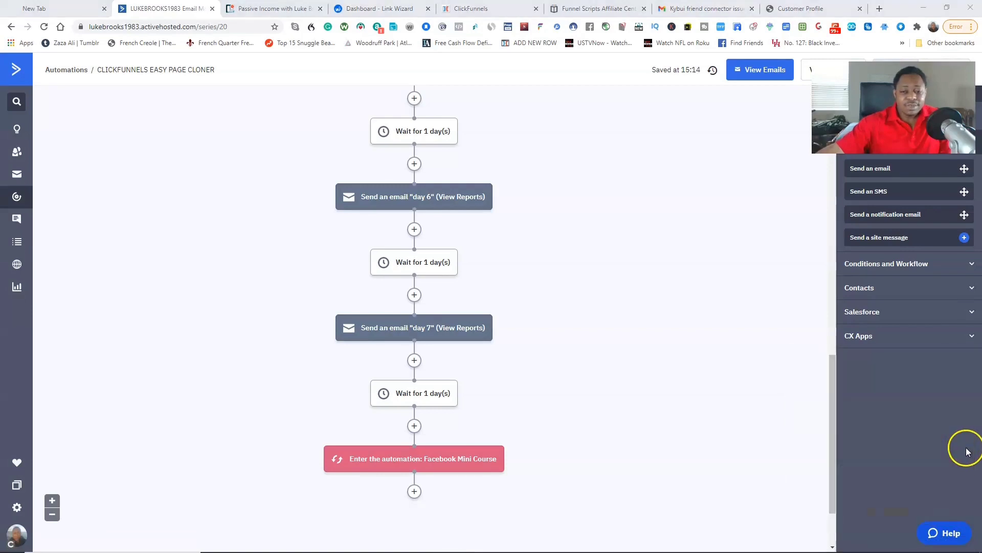
left_click(965, 450)
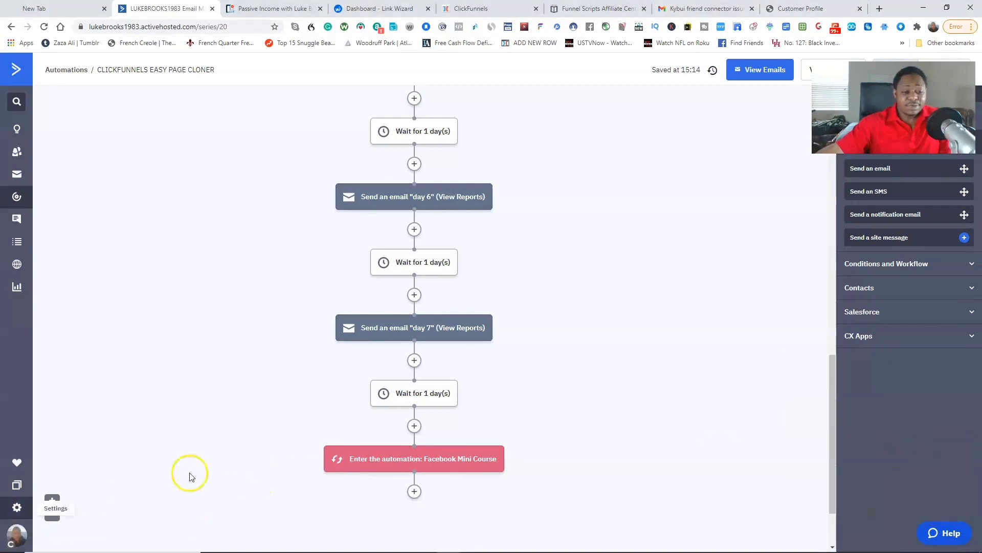
mouse_move(422, 392)
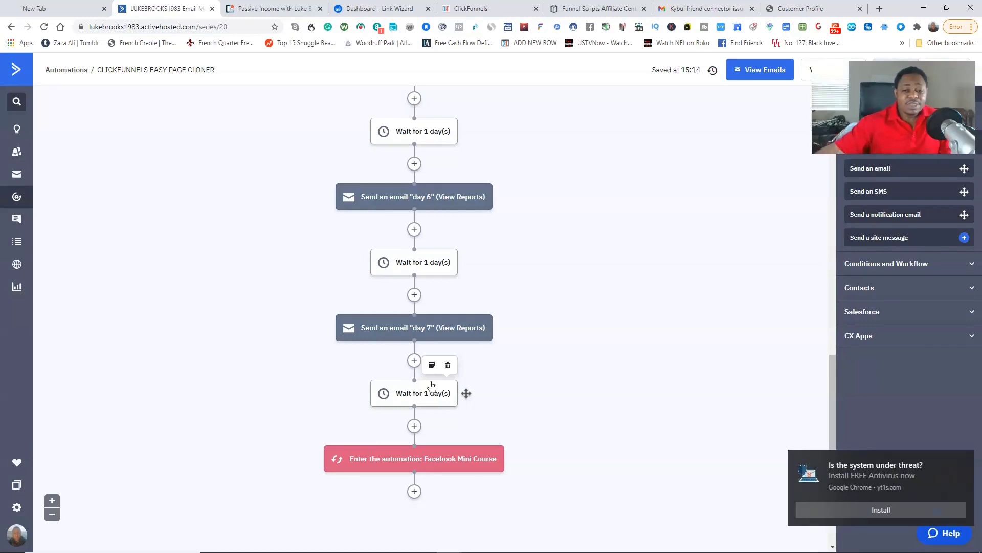
left_click(962, 457)
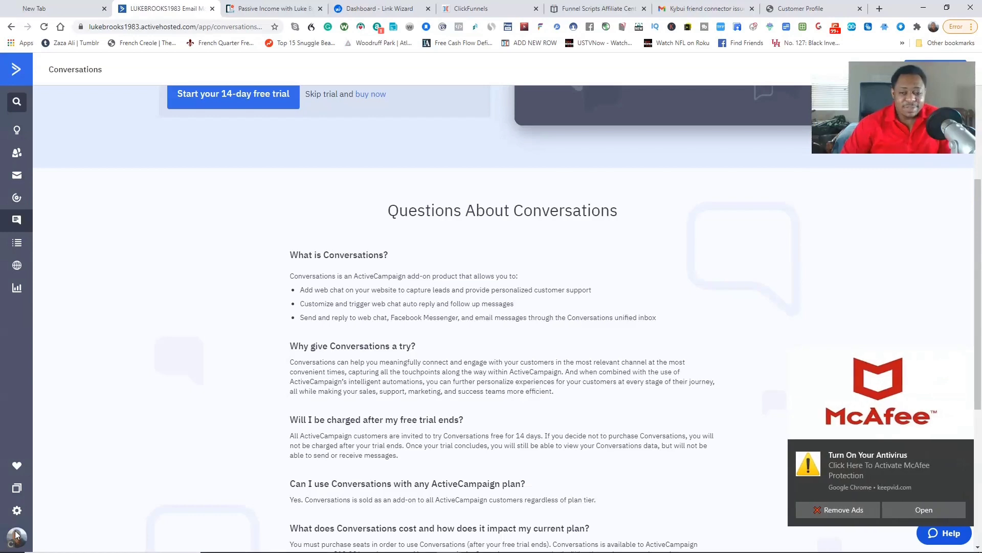
- Read through the Conversations FAQ, then go back to the Lists page of 11 contact lists
left_click(965, 449)
scroll(660, 355, "up", 5)
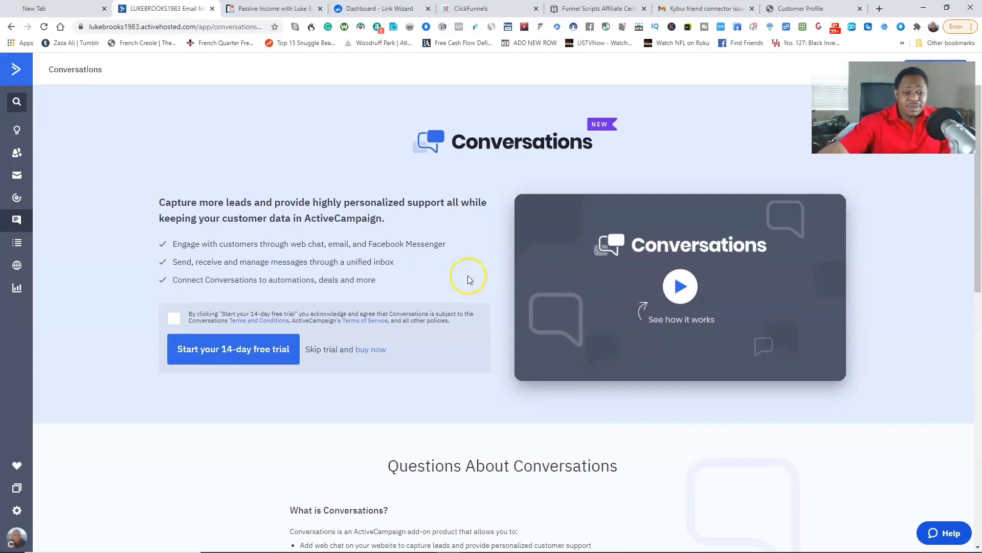
scroll(467, 276, "down", 3)
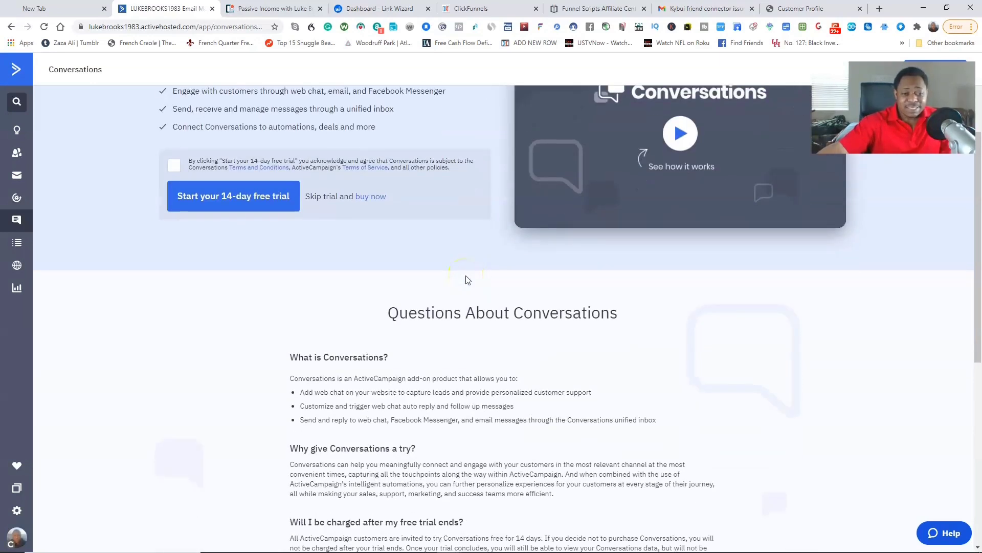
scroll(473, 299, "down", 1)
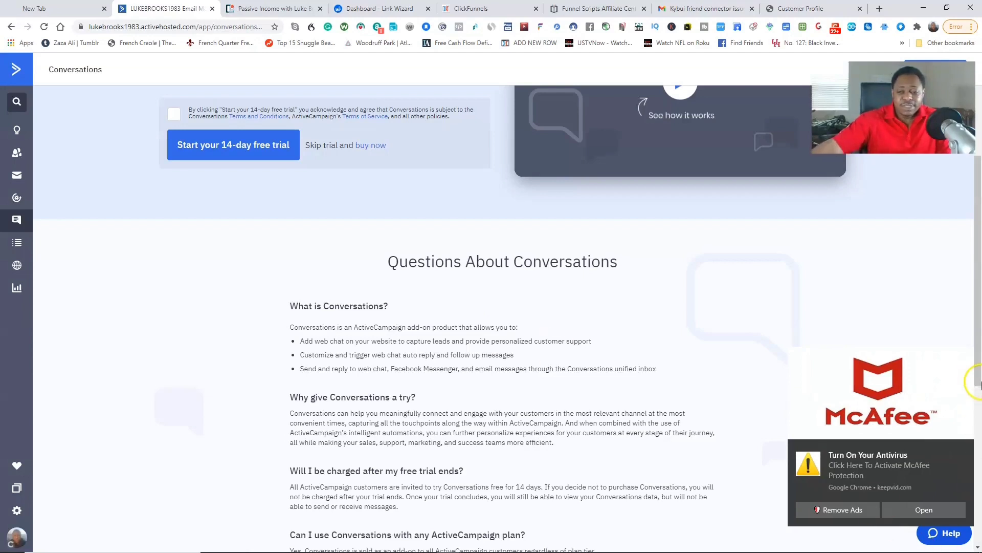
left_click(964, 449)
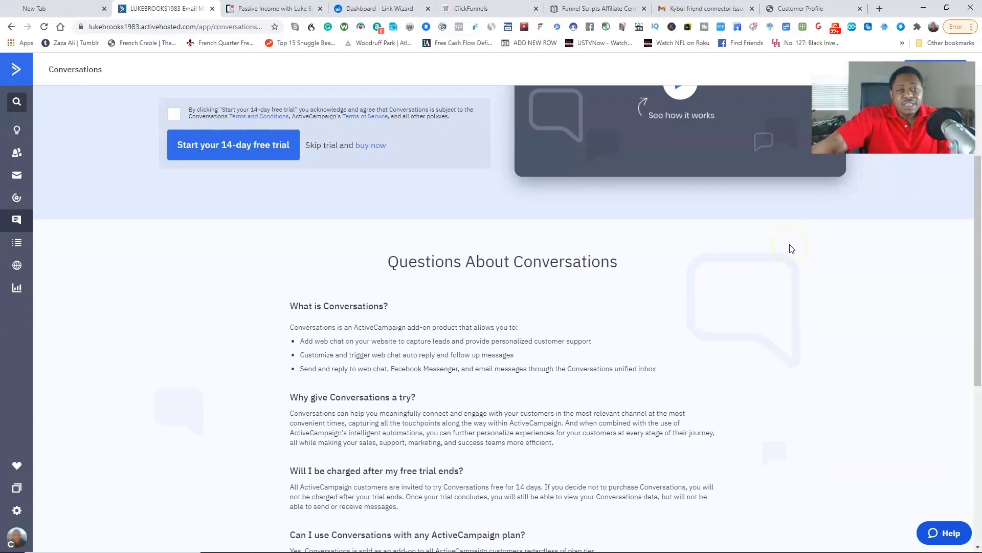
scroll(790, 248, "down", 2)
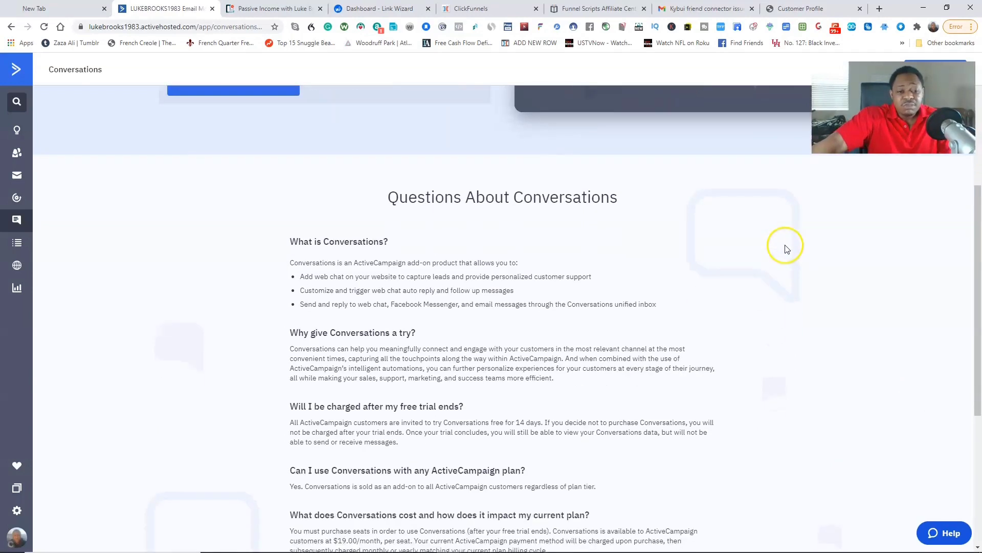
scroll(785, 246, "down", 1)
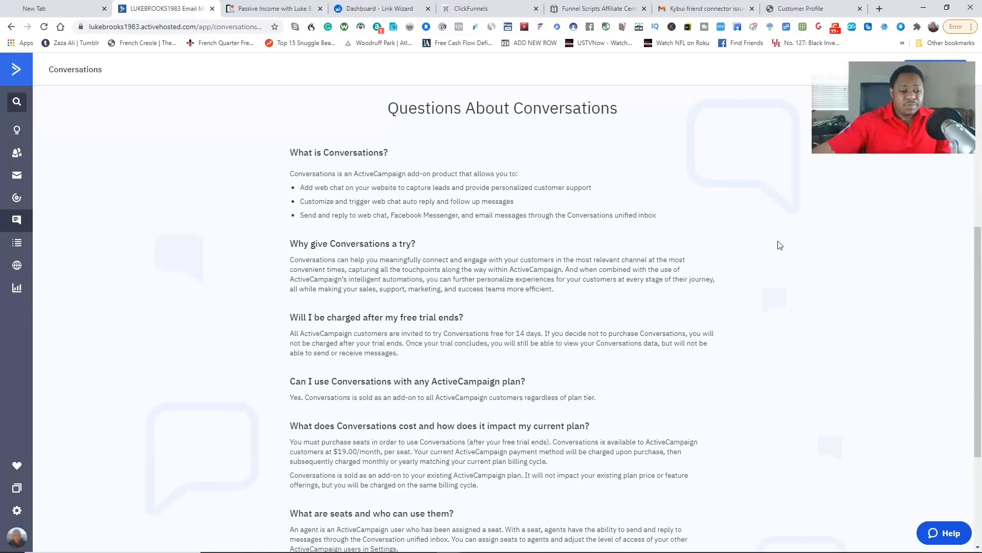
scroll(686, 323, "down", 3)
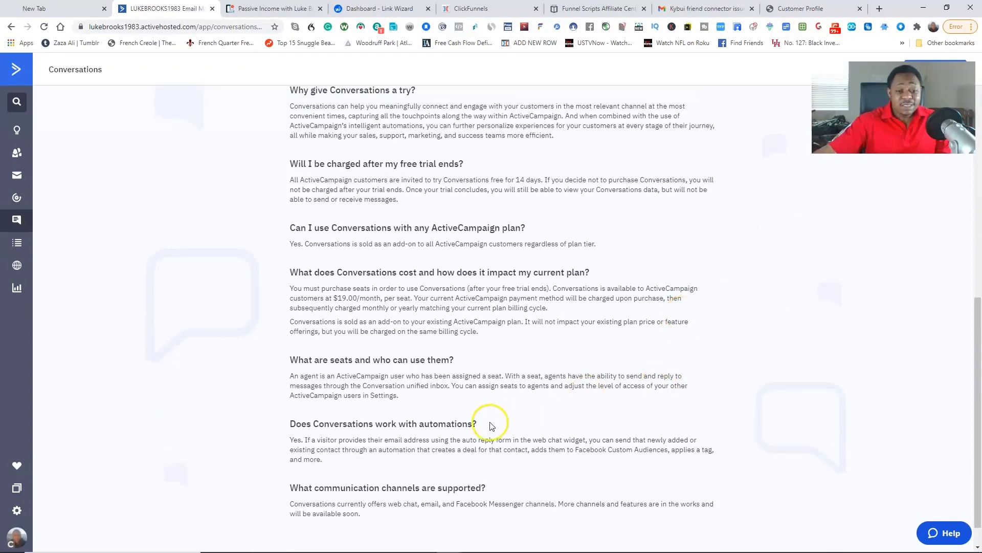
left_click_drag(439, 423, 485, 419)
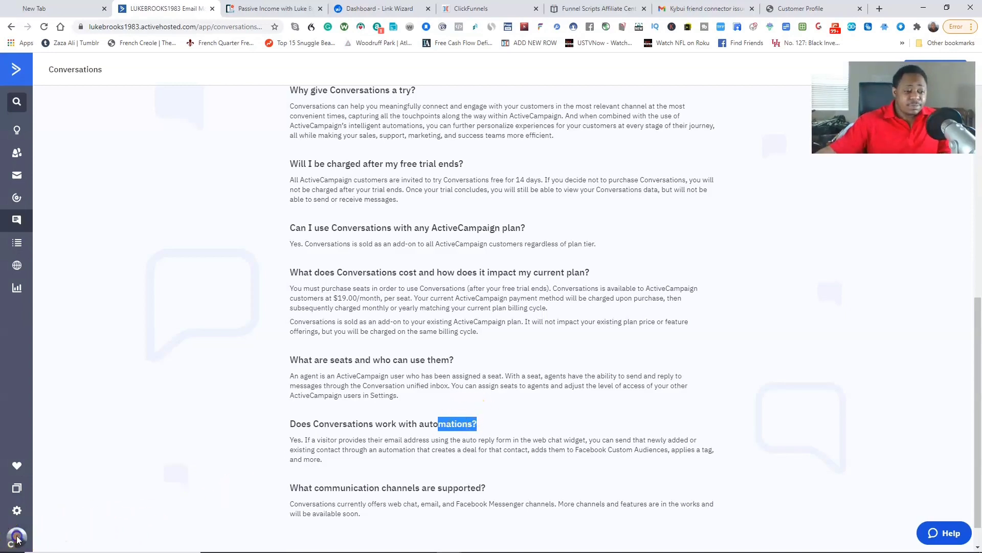
key("alt+Left")
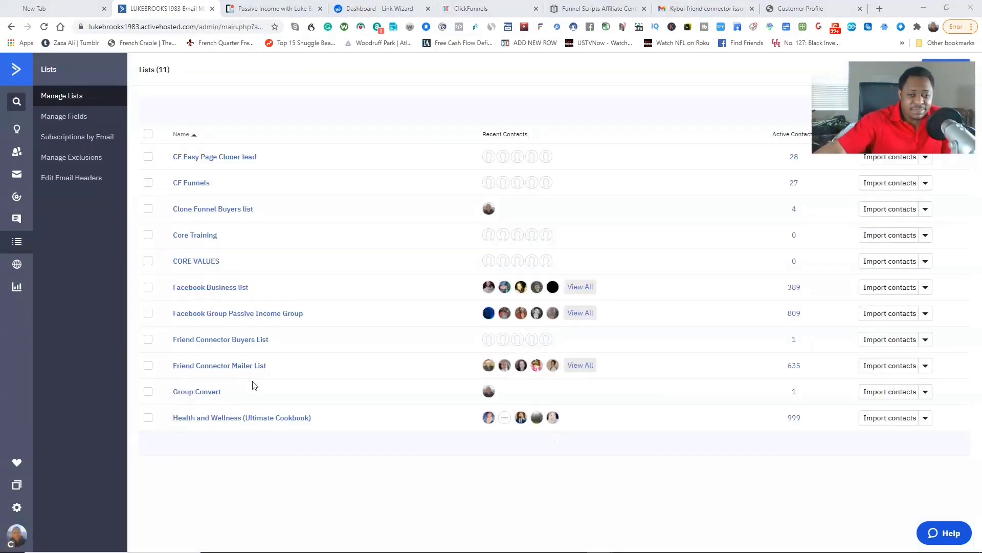
- Go from the 11 contact lists to the Manage Fields contact field settings
left_click(257, 379)
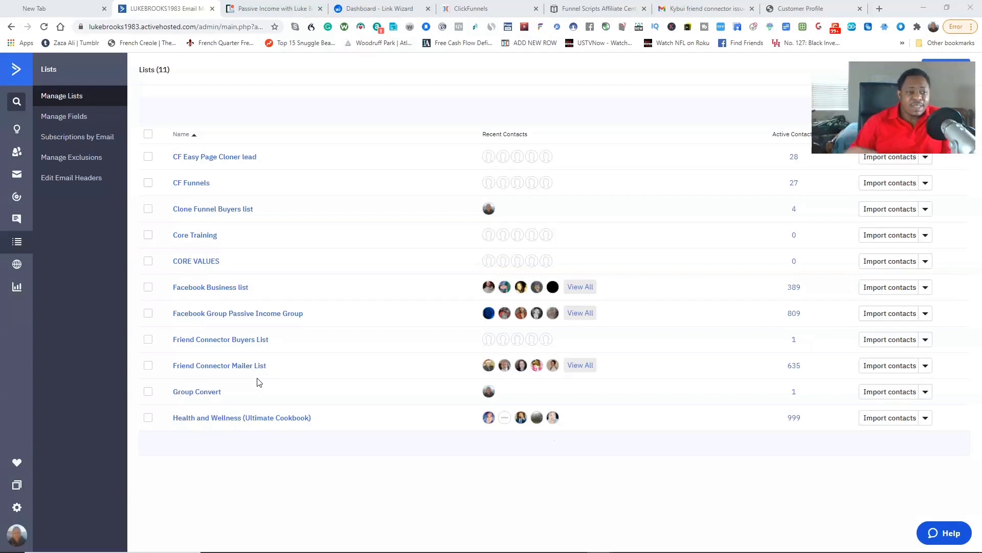
left_click(254, 320)
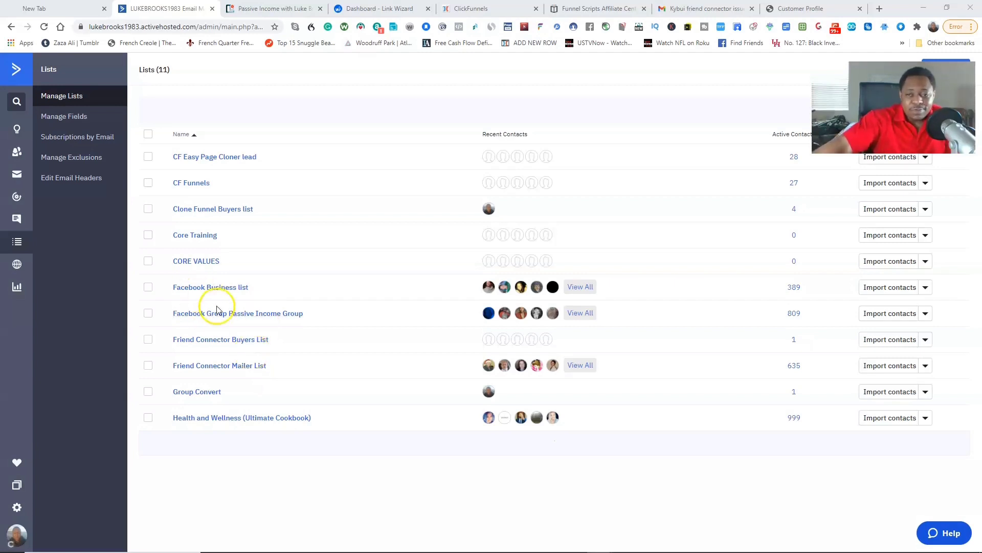
left_click(64, 118)
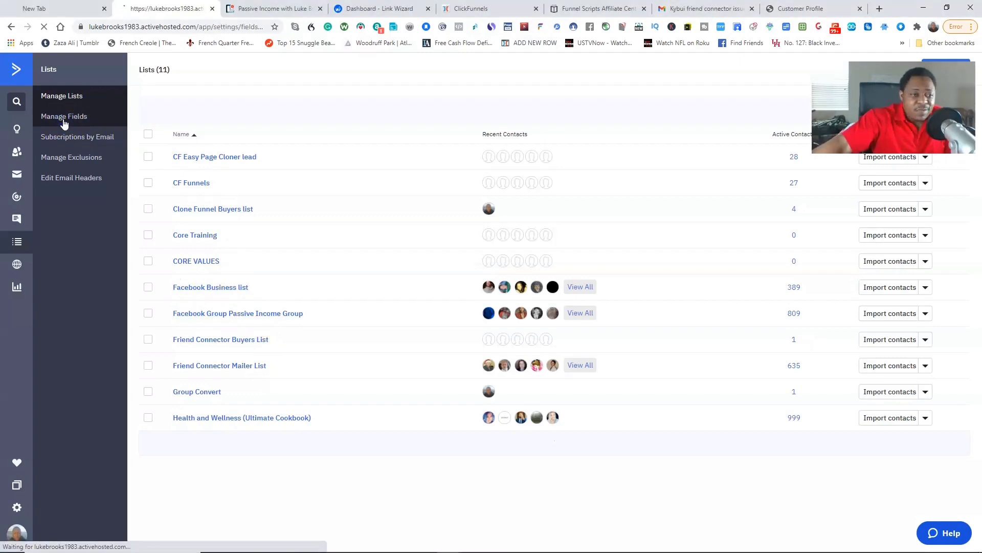
- Load the Manage Fields table, then switch to the Site section's landing Pages screen
left_click(76, 128)
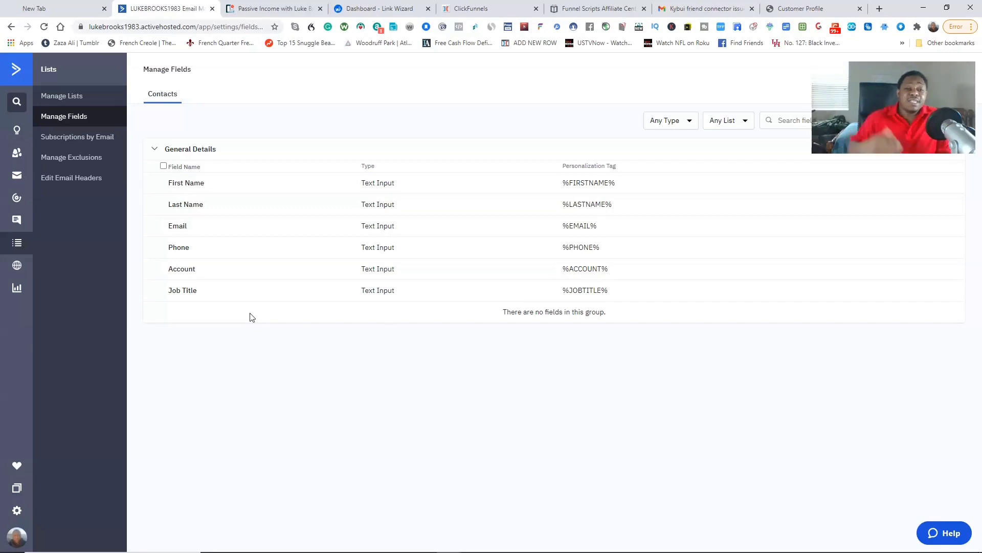
left_click(85, 429)
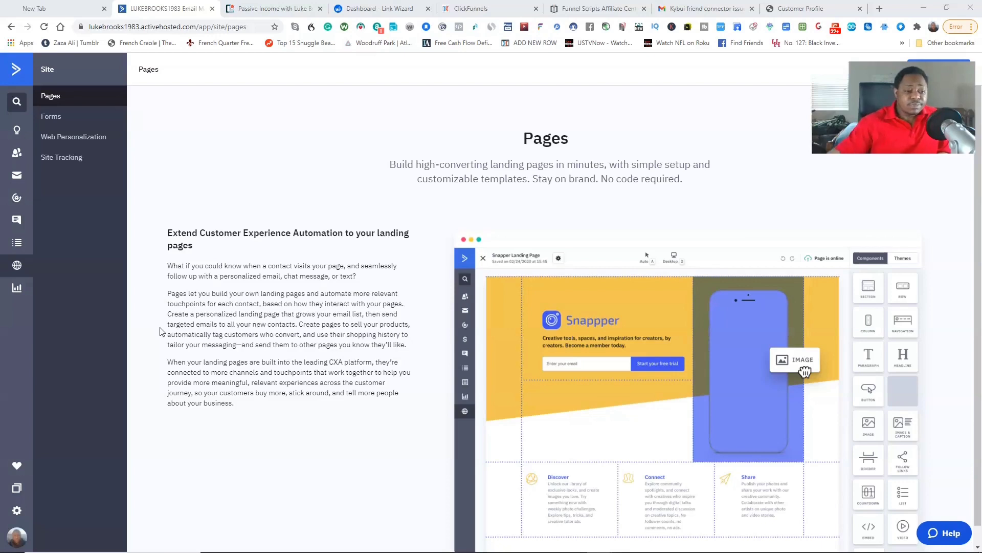
- Open Campaign Reports and scroll the sent-campaign list down and back to the top
left_click(40, 543)
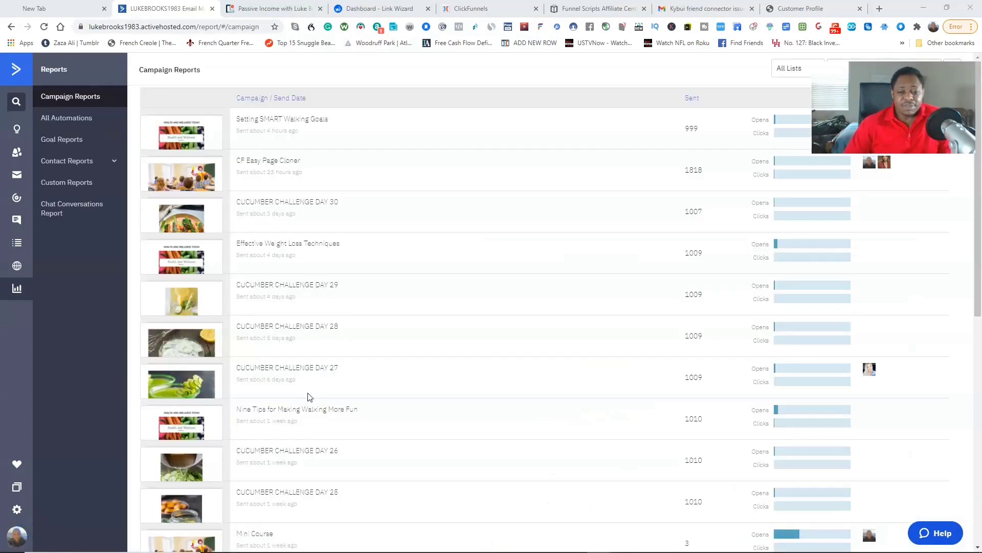
scroll(415, 264, "down", 4)
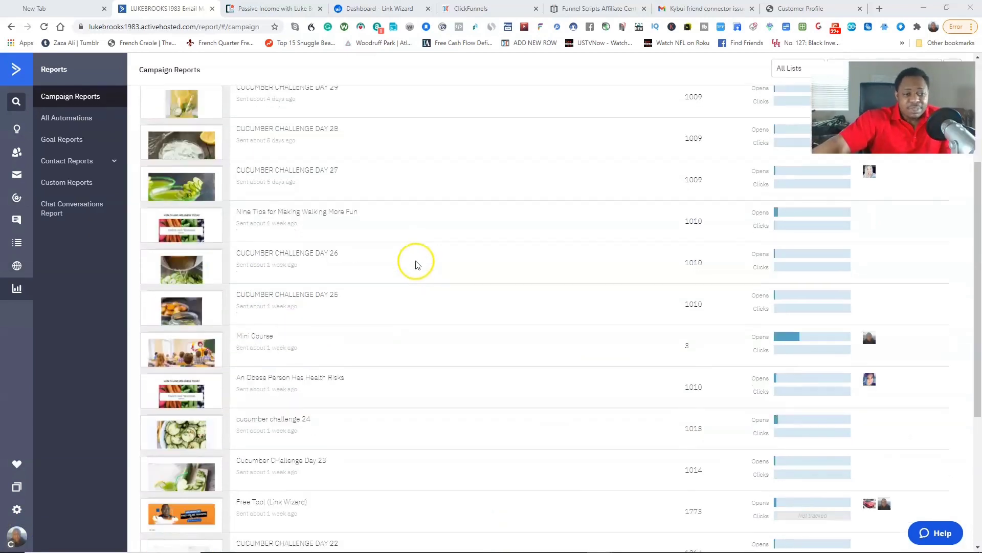
scroll(415, 264, "down", 1)
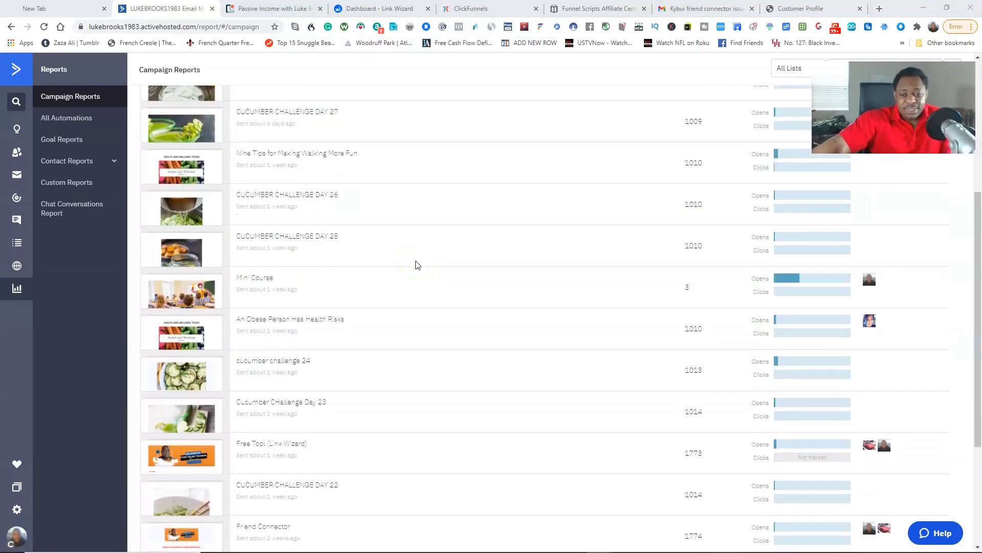
scroll(416, 265, "down", 1)
scroll(415, 265, "down", 2)
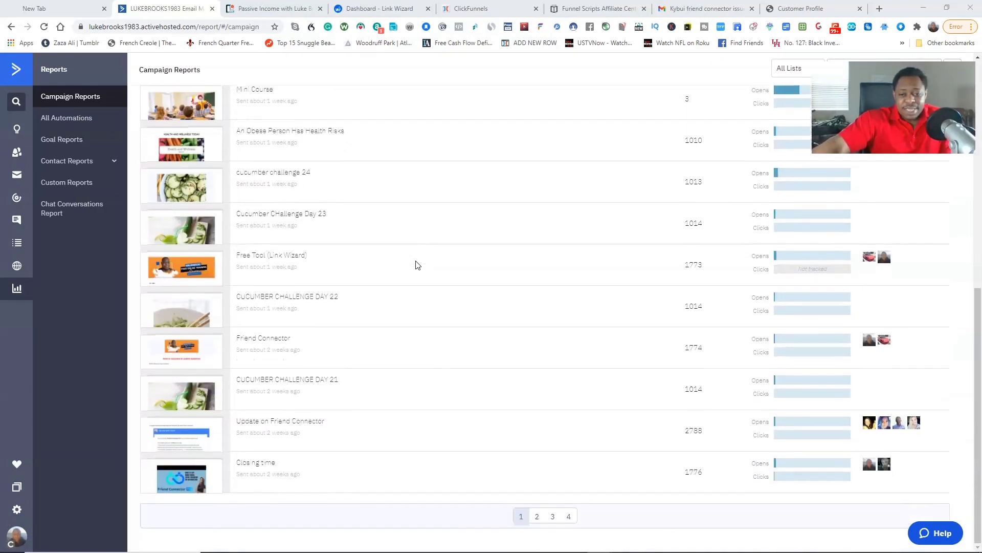
scroll(416, 265, "up", 3)
scroll(415, 264, "up", 5)
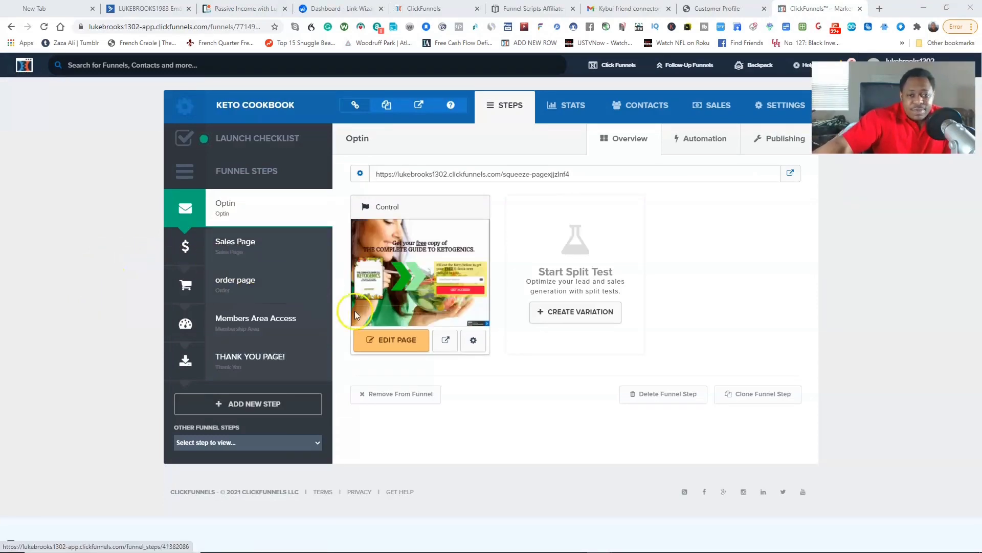
- Load the Keto Optin page in the editor and select its GET ACCESS button and email field
left_click(389, 342)
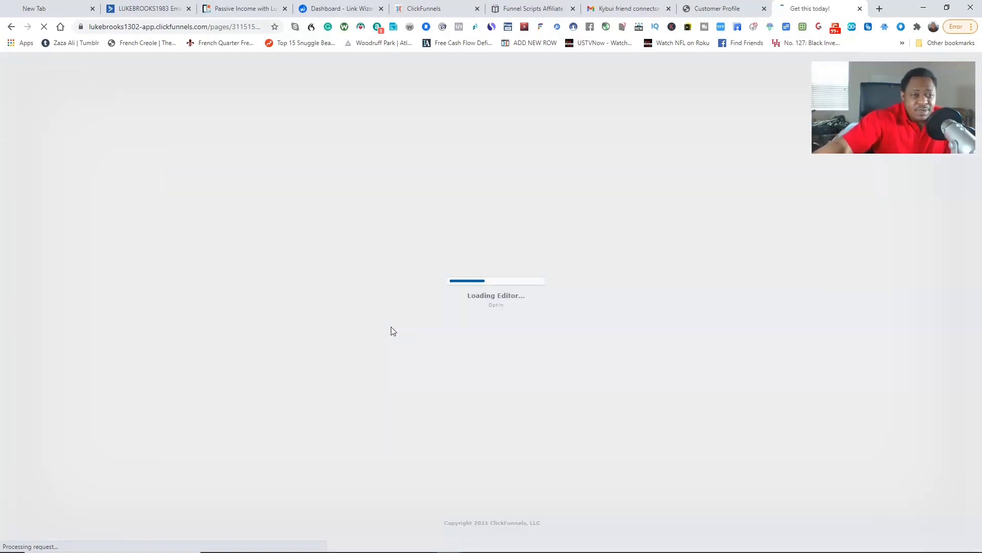
left_click(390, 323)
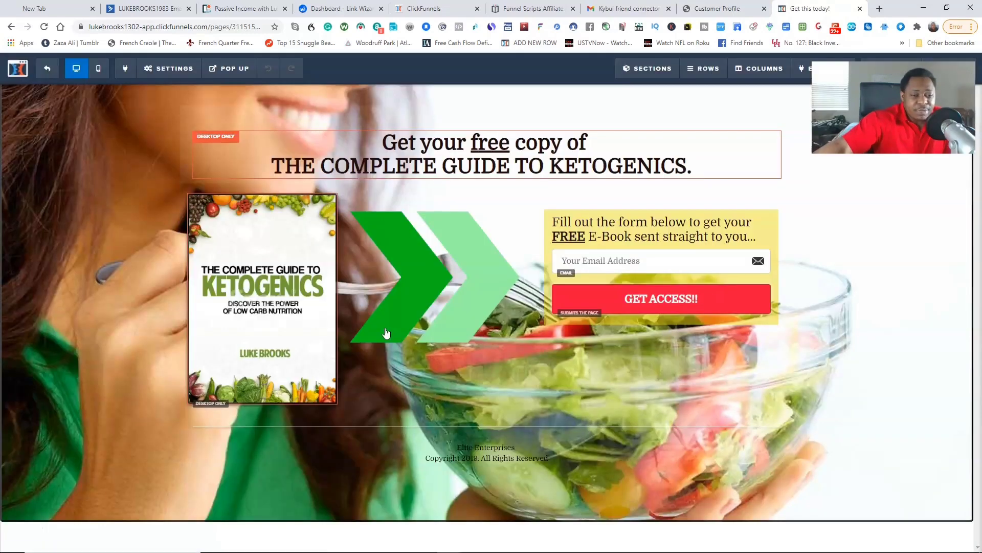
left_click(409, 320)
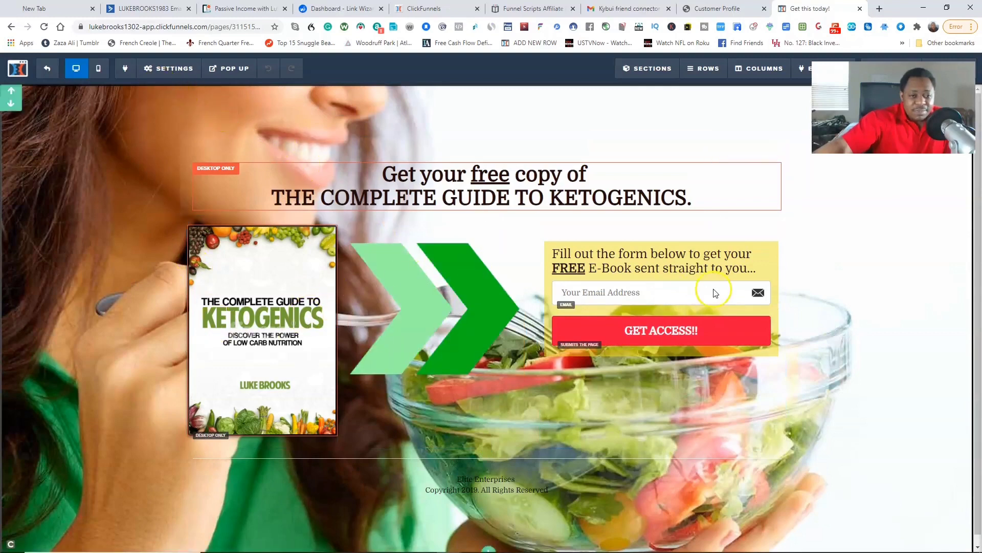
left_click(636, 331)
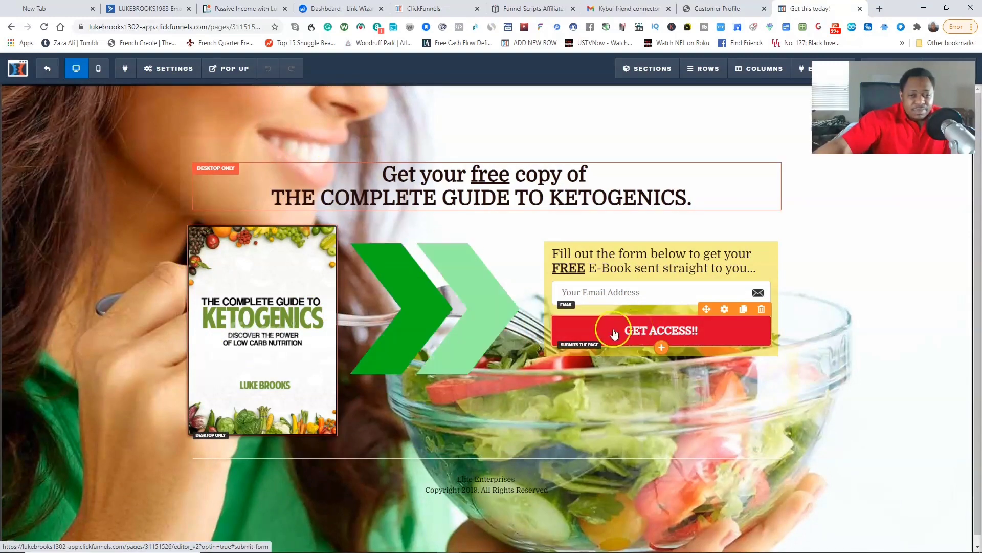
left_click(630, 329)
left_click(604, 293)
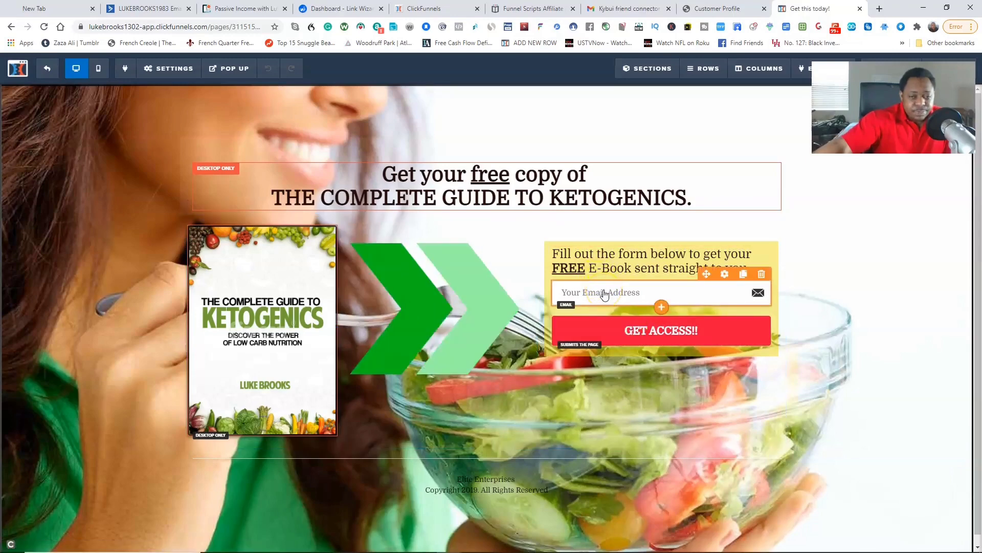
- In Settings > Integrations, remove the old email integration and choose ActiveCampaign instead
left_click(150, 77)
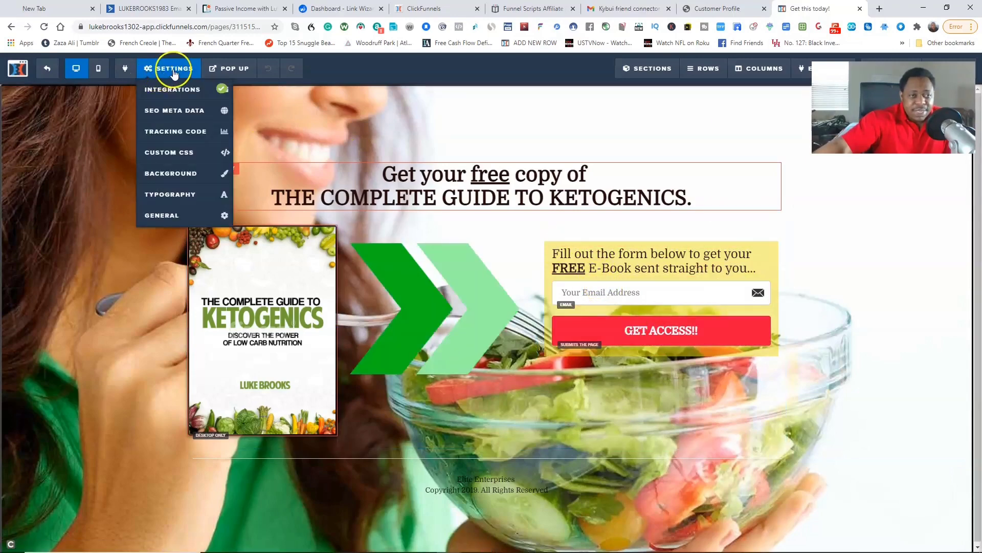
left_click(180, 95)
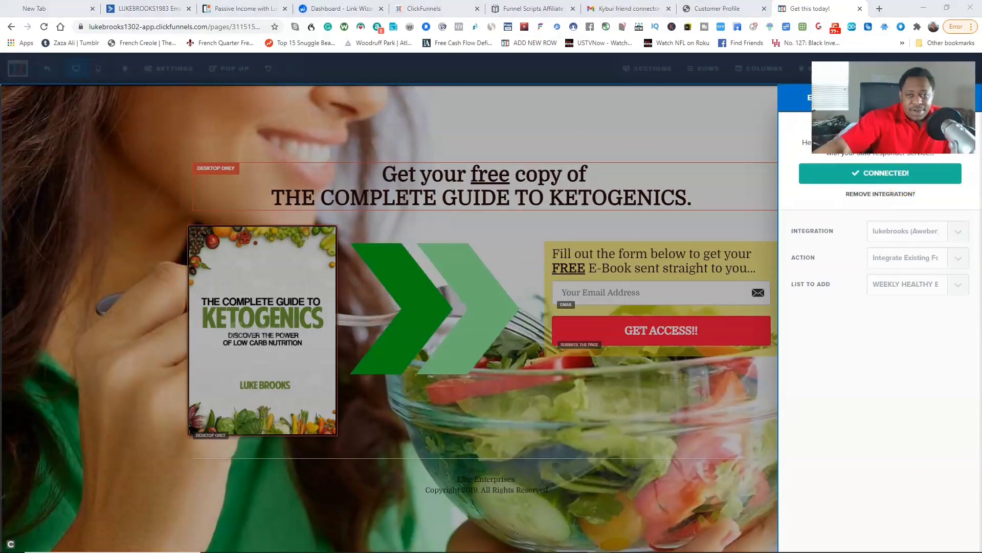
left_click(892, 195)
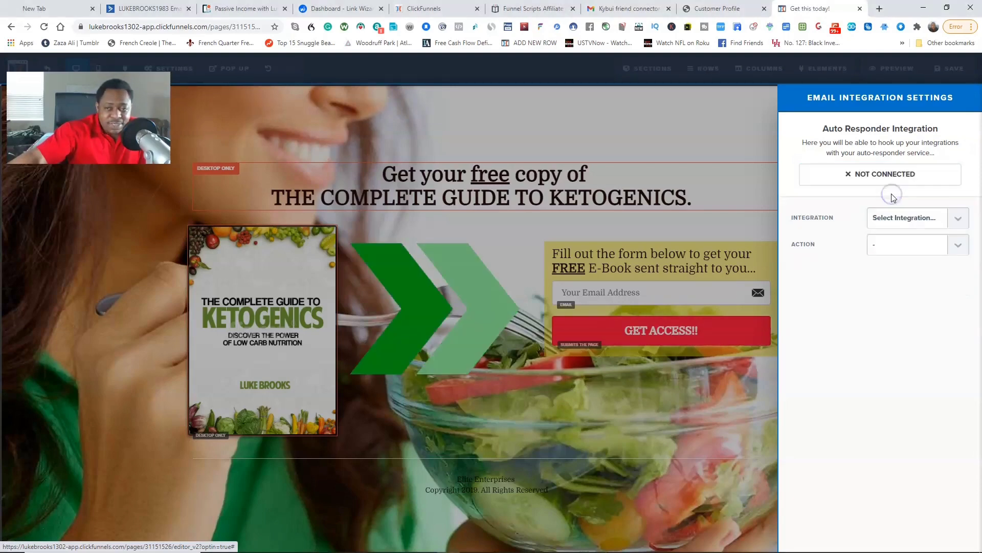
left_click(959, 220)
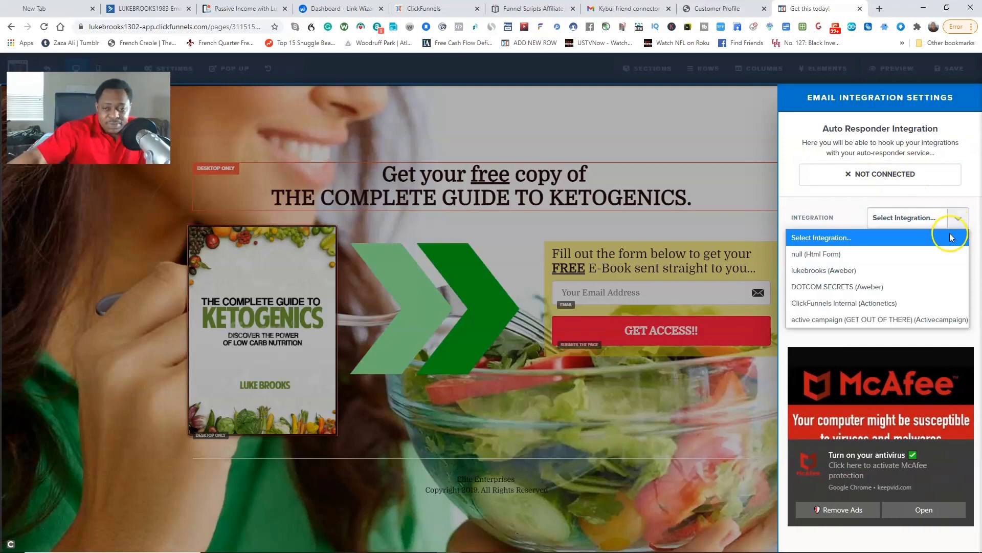
left_click(964, 450)
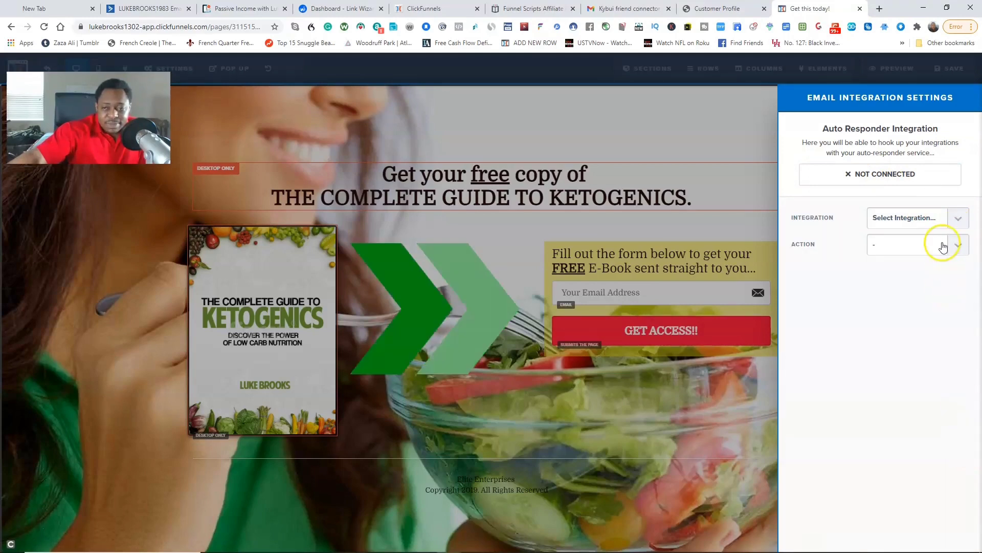
left_click(952, 219)
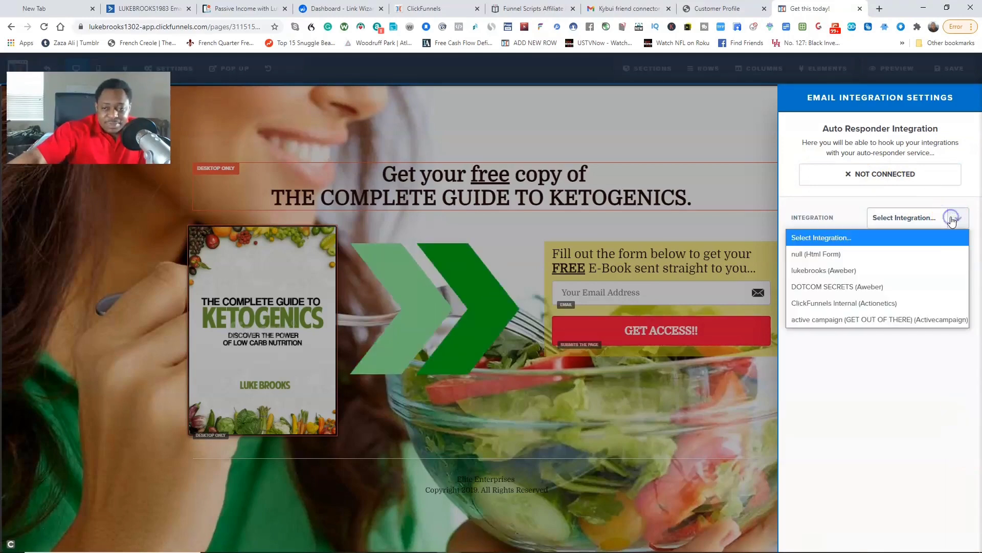
left_click(922, 316)
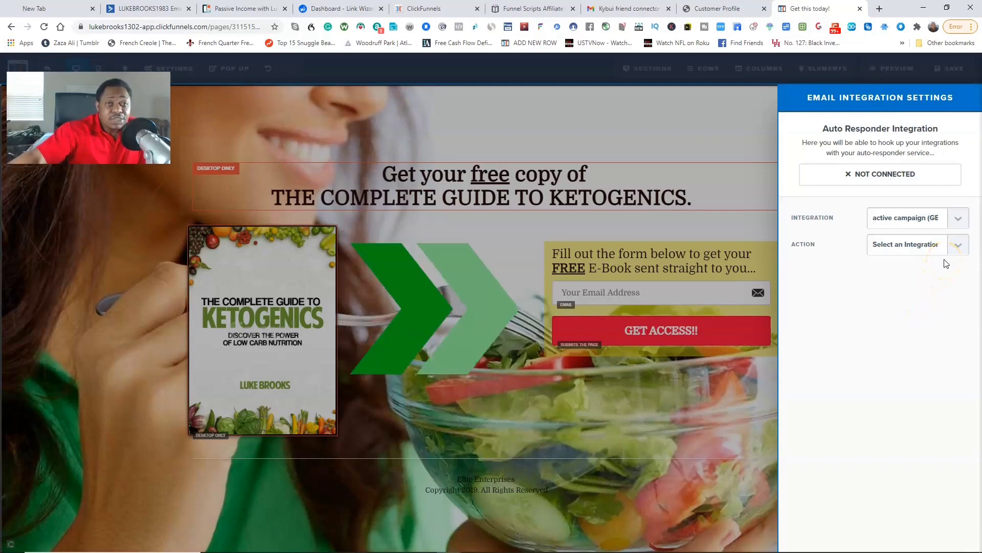
- Set the integration action to Add To List with the Health and Wellness list
left_click(957, 247)
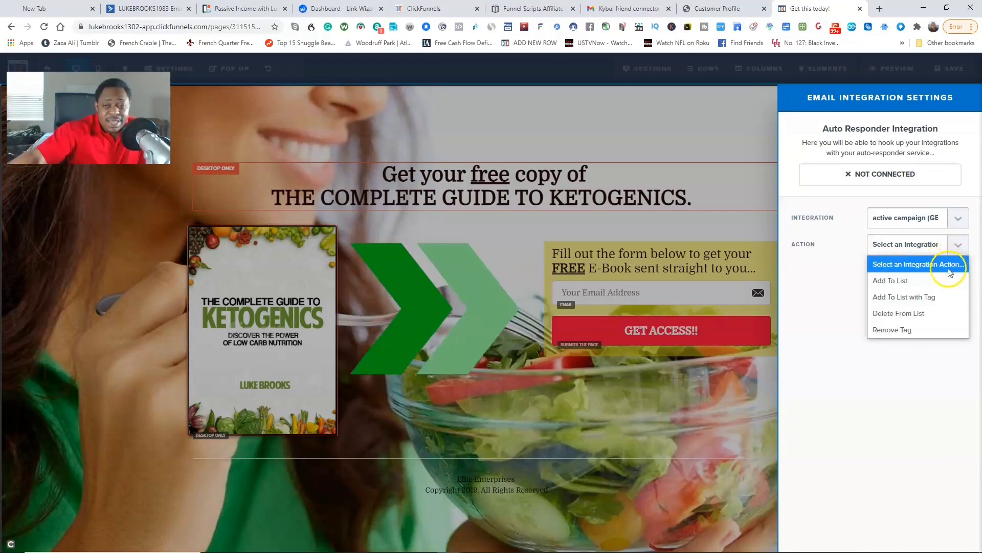
left_click(946, 283)
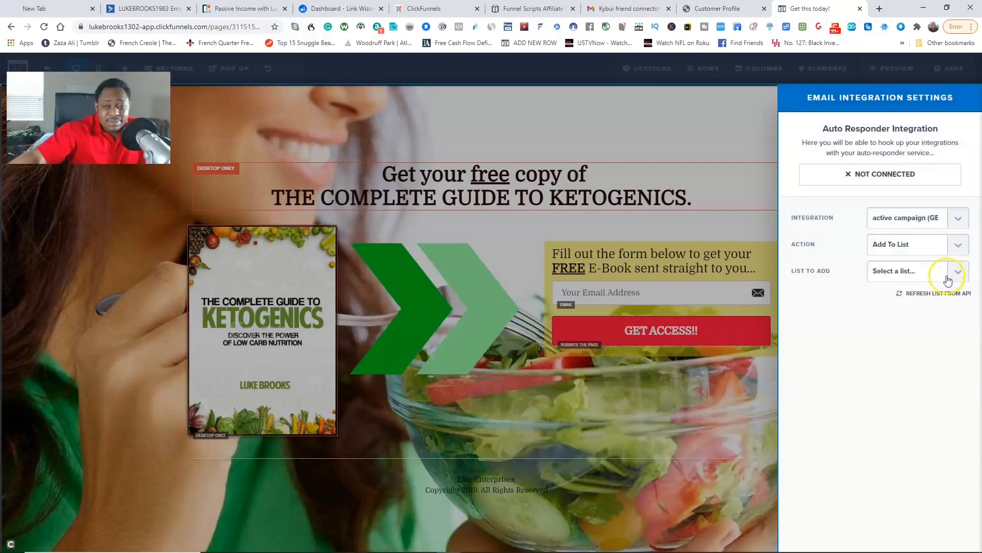
left_click(958, 274)
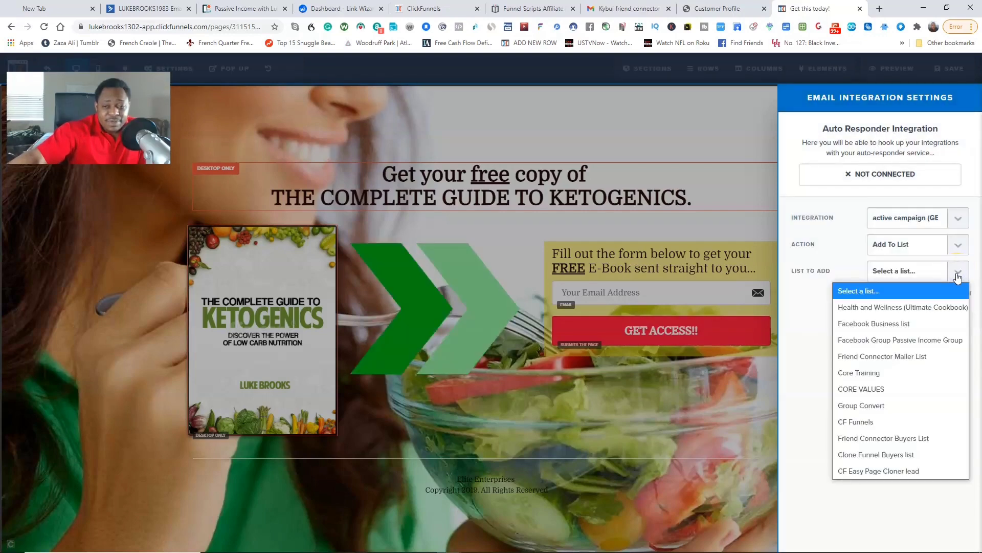
left_click(933, 309)
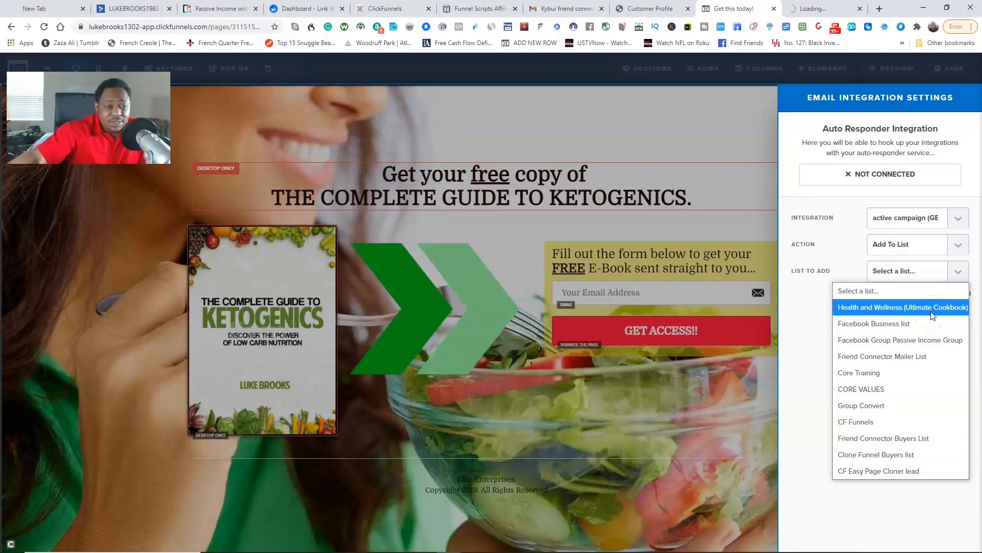
left_click(932, 309)
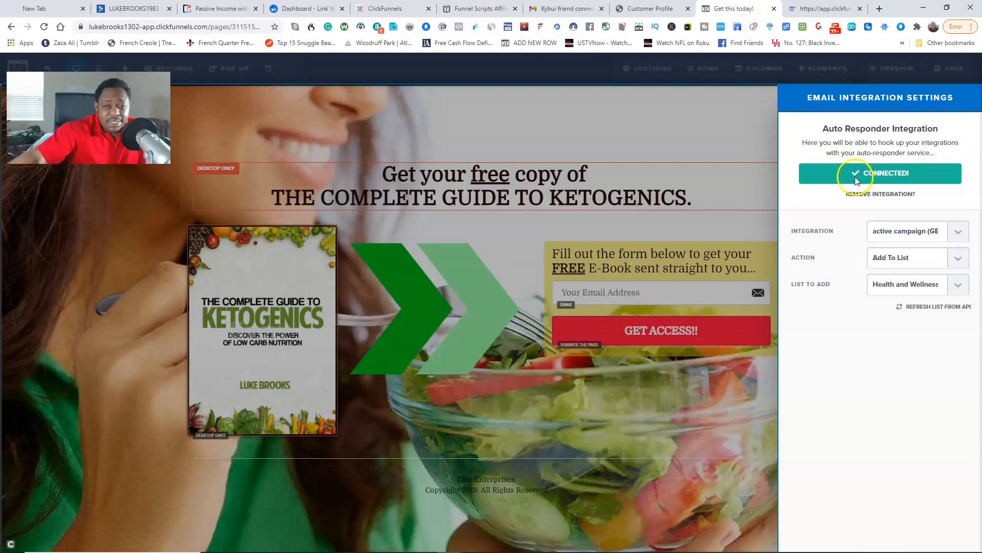
left_click(700, 115)
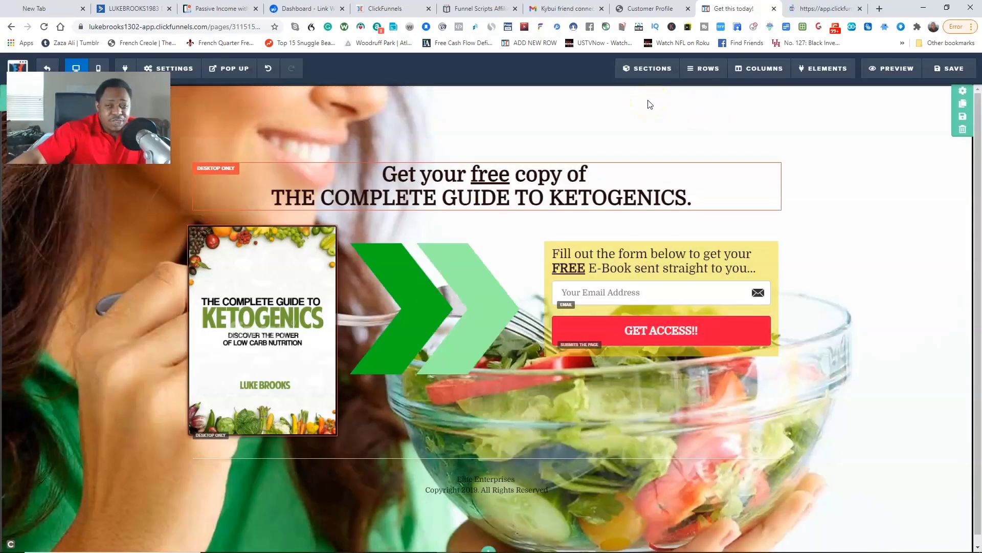
- Save the opt-in page, dismiss the McAfee notification, and reload the editor tab
left_click(954, 71)
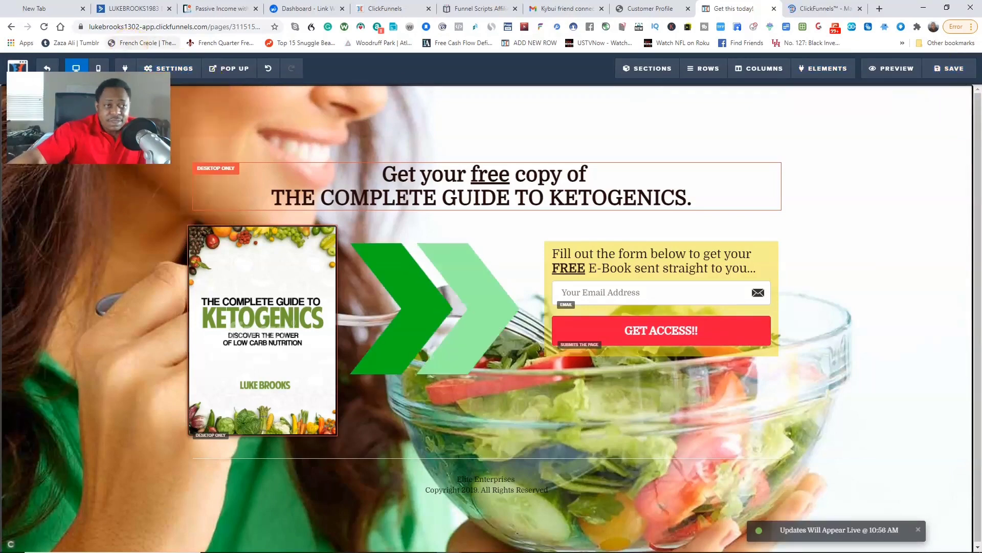
left_click(54, 20)
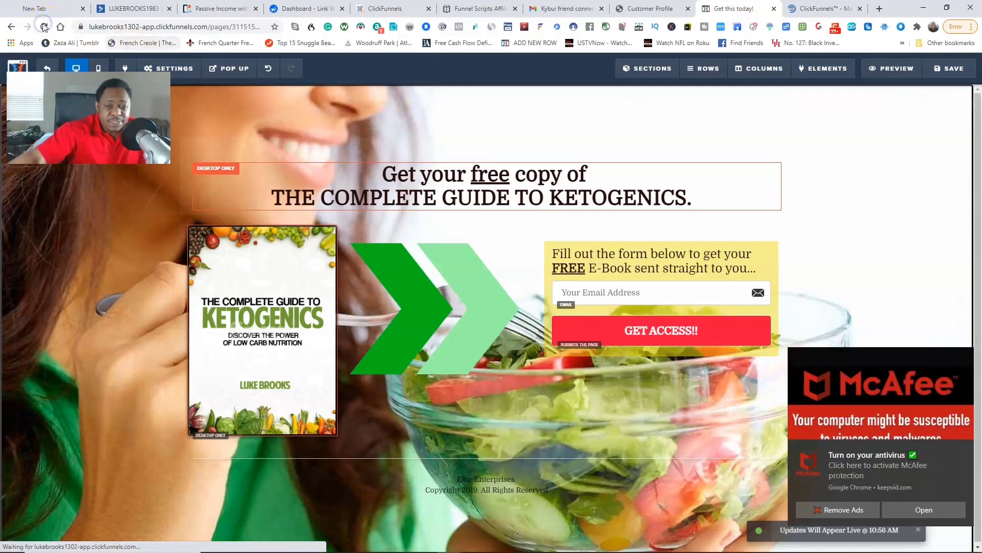
left_click(964, 449)
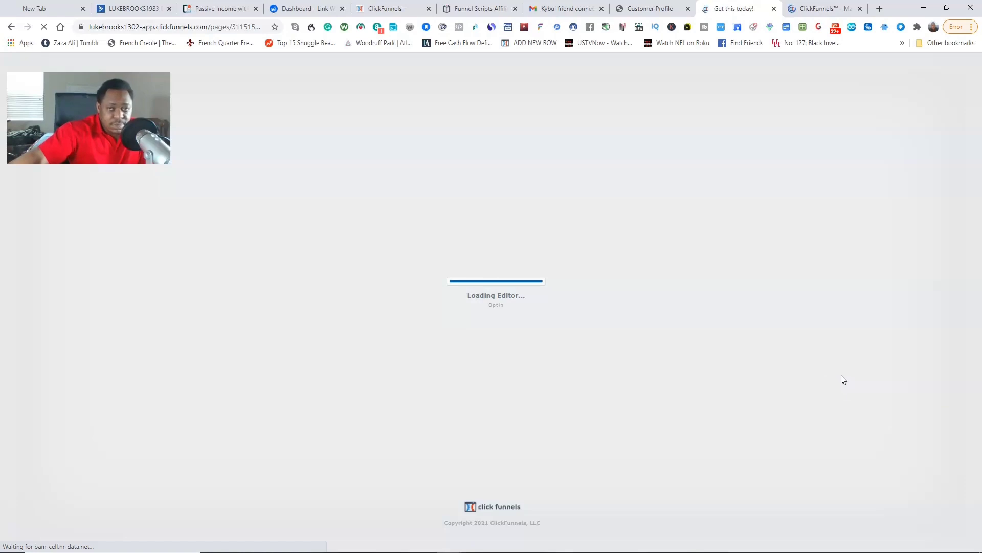
left_click(827, 13)
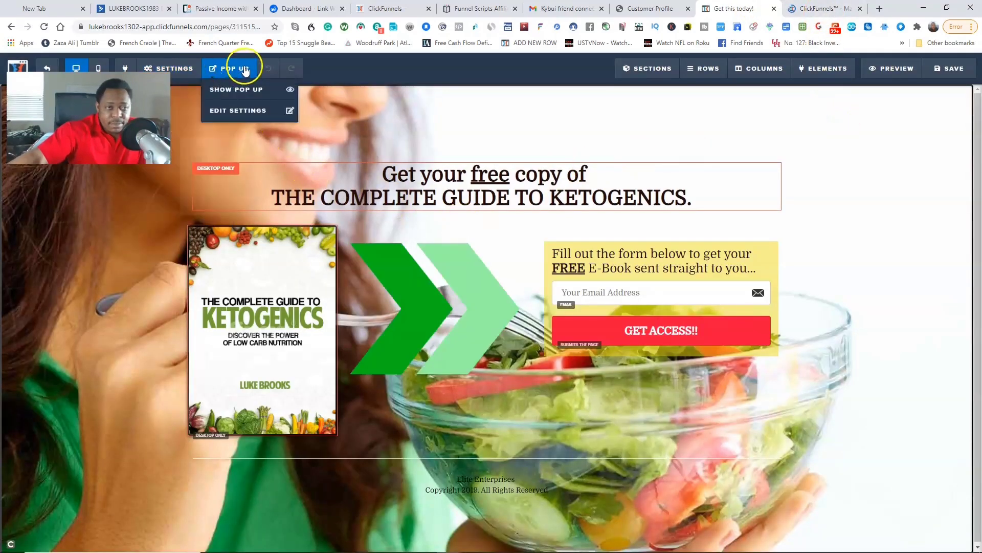
- Reopen the Email Integration Settings to confirm it shows Connected to Health and Wellness
mouse_move(168, 68)
left_click(195, 98)
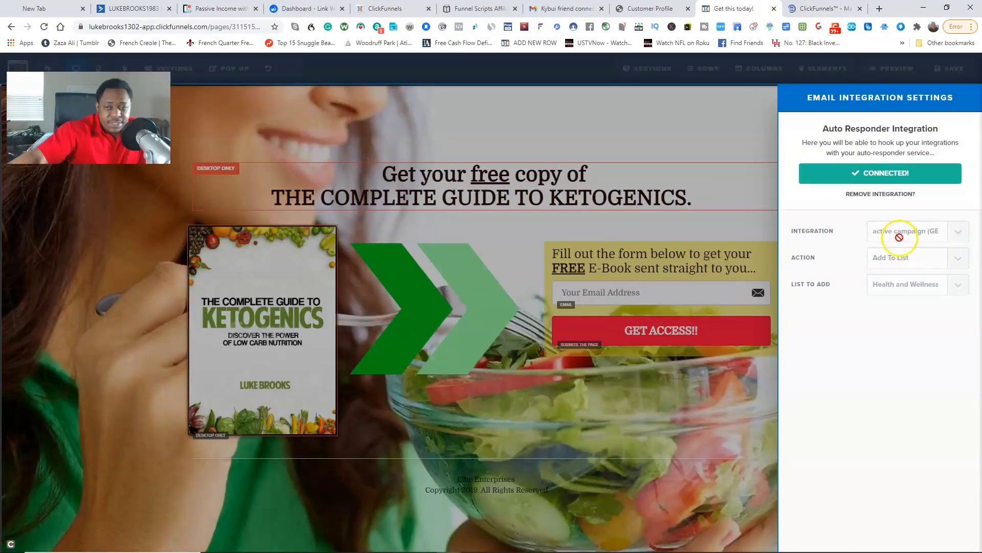